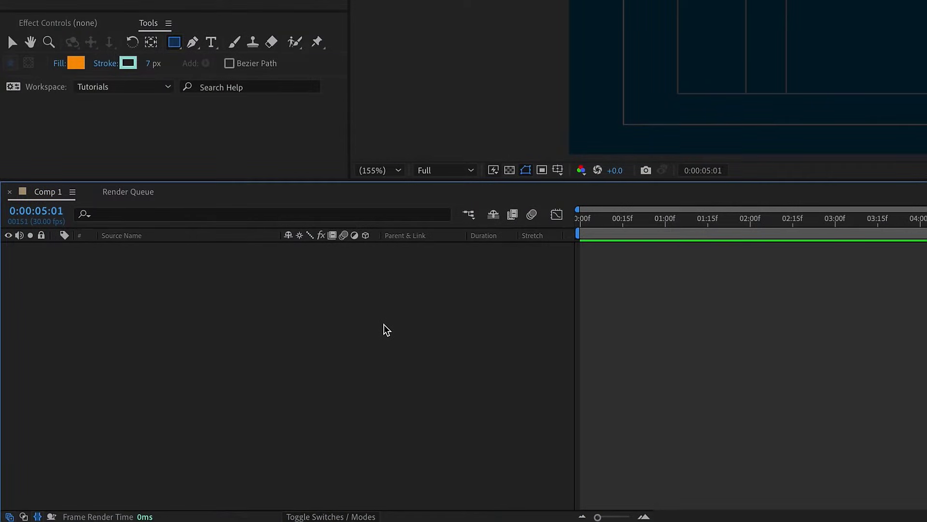
Create a new shape layer in Comp 1 and reveal its contents
right_click(384, 330)
mouse_move(435, 330)
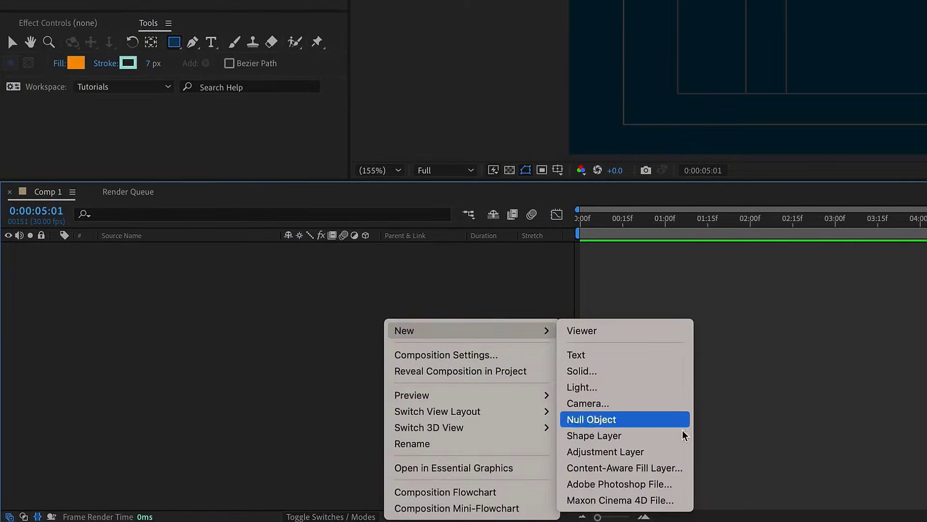
click(659, 436)
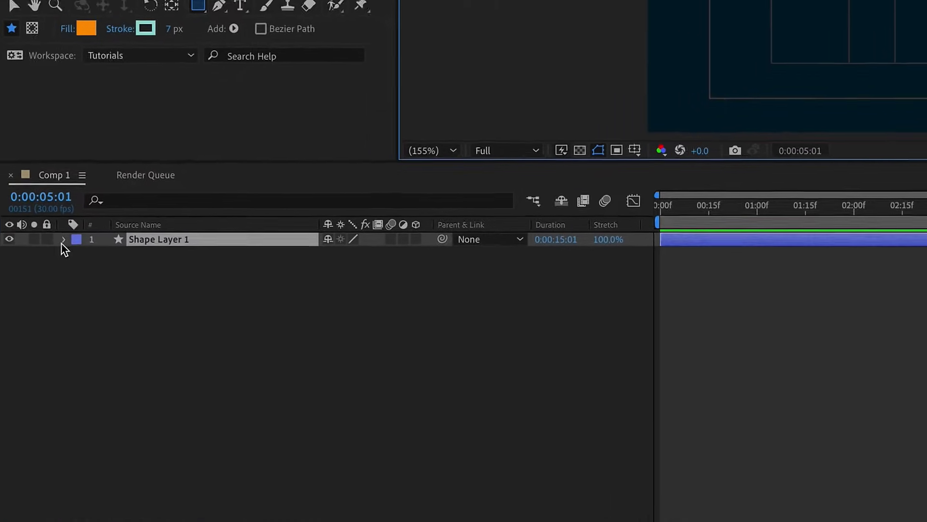
click(56, 248)
Add an empty group to the layer and name it 'ball'
click(448, 250)
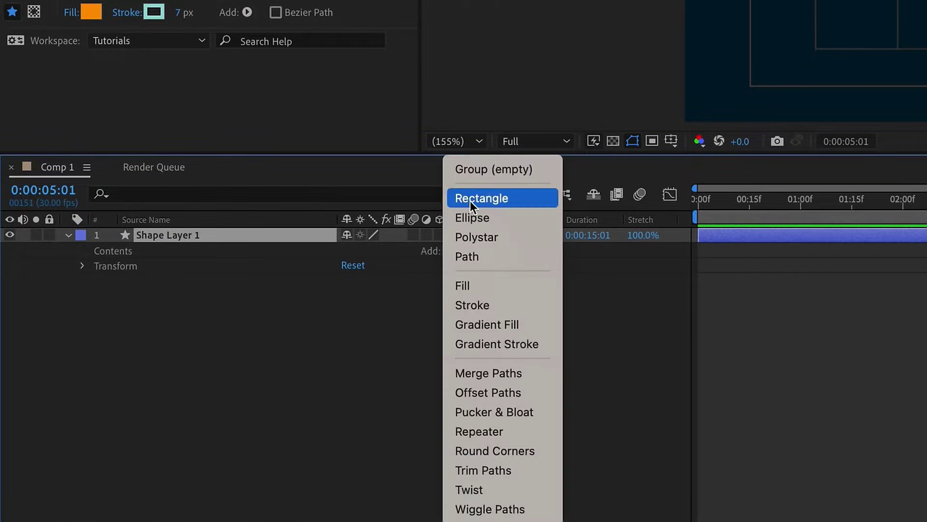
click(472, 175)
key(Return)
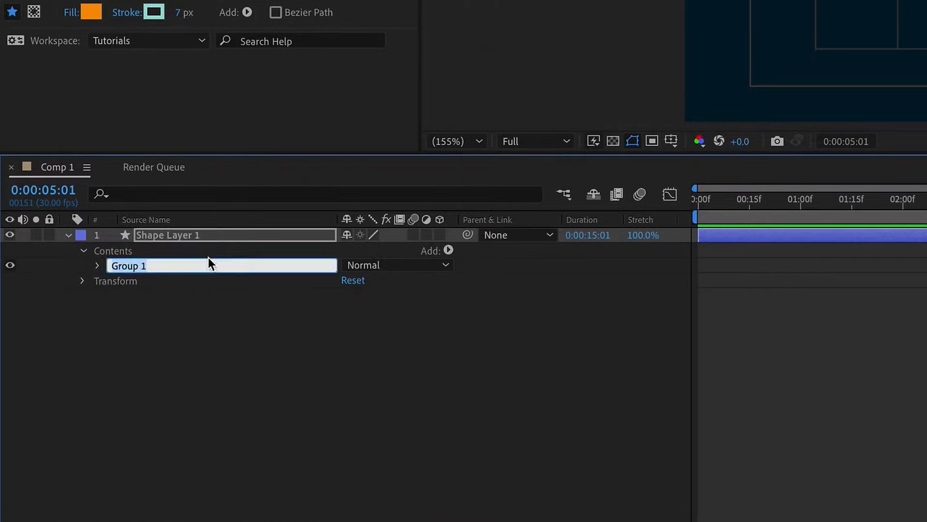
text(ball)
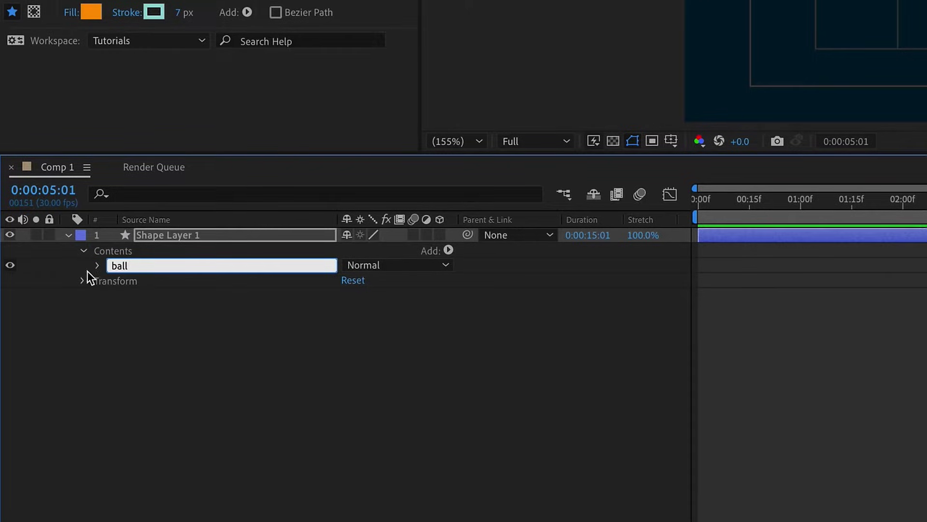
click(97, 266)
Reveal the Transform properties of the ball group and the shape layer
click(114, 280)
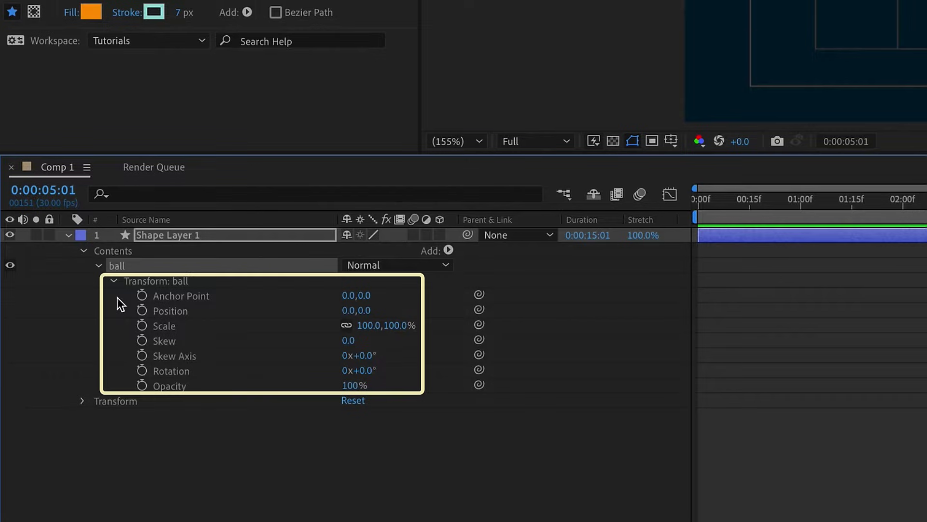
click(81, 400)
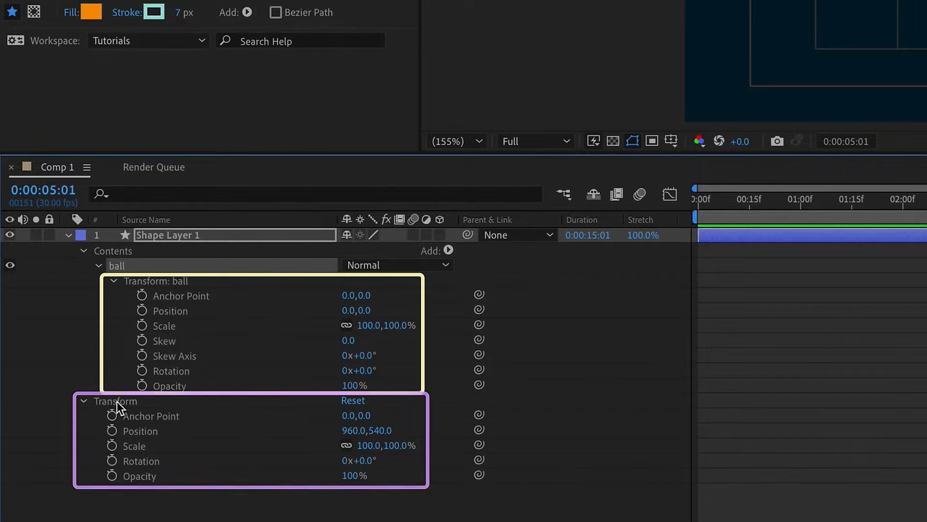
click(138, 285)
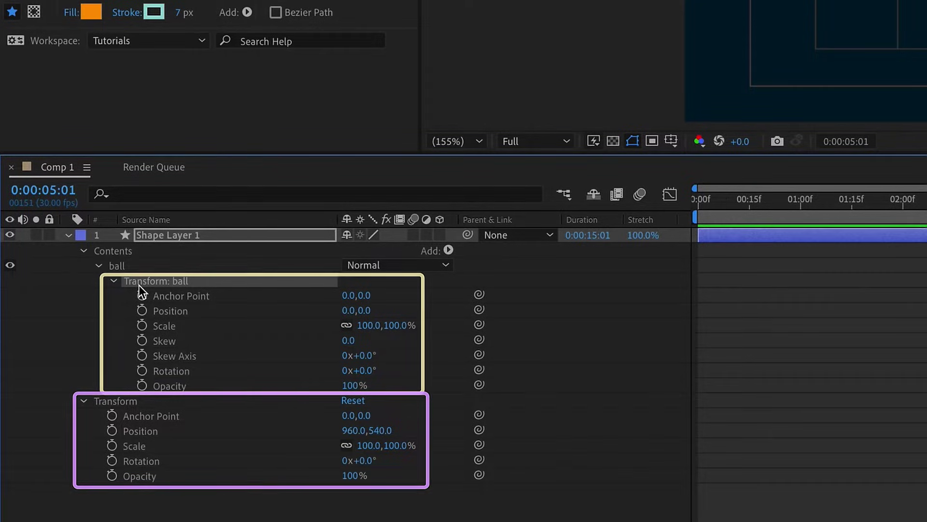
click(304, 266)
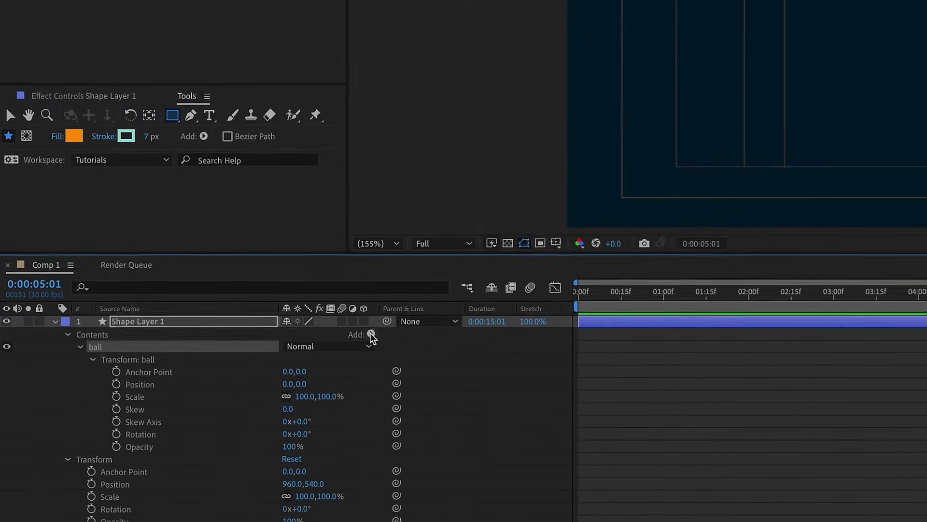
Add an ellipse path and a fill to the ball group
click(371, 335)
click(399, 309)
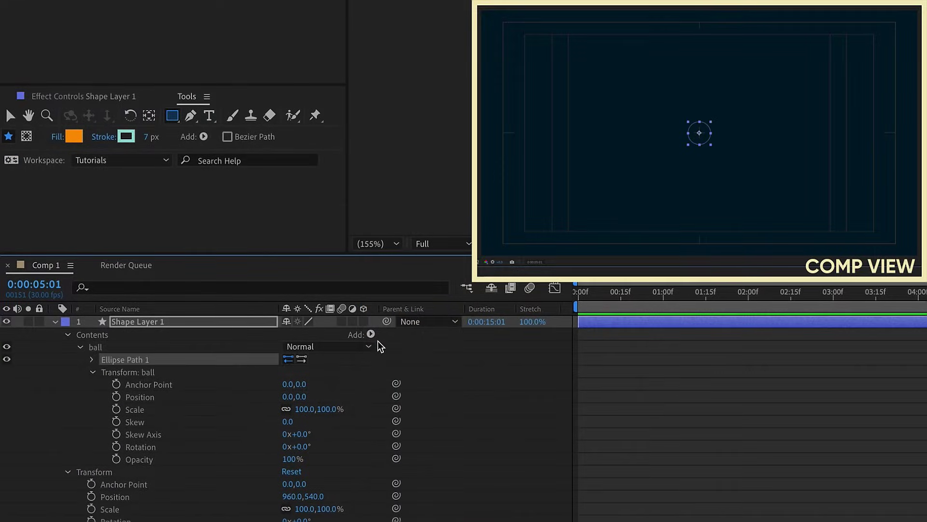
click(376, 339)
click(408, 364)
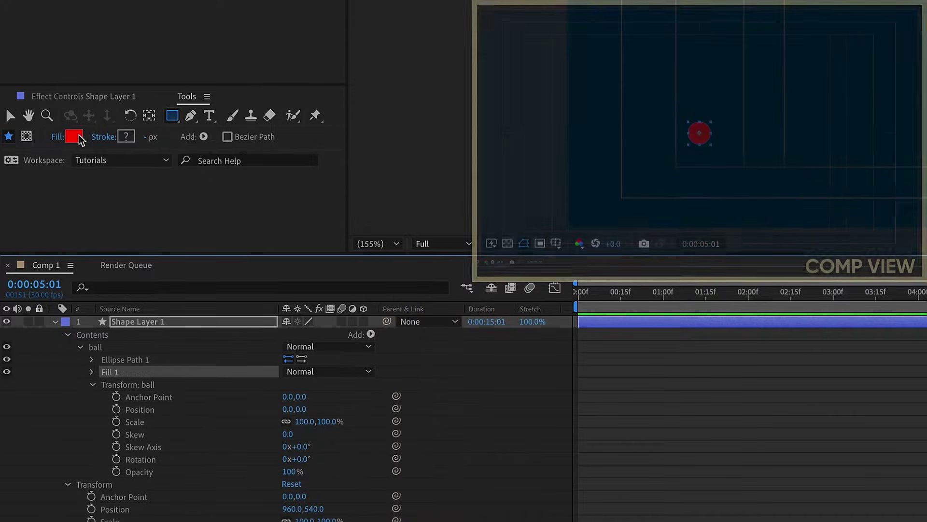
Change the ball's fill colour to orange FFA000
click(73, 256)
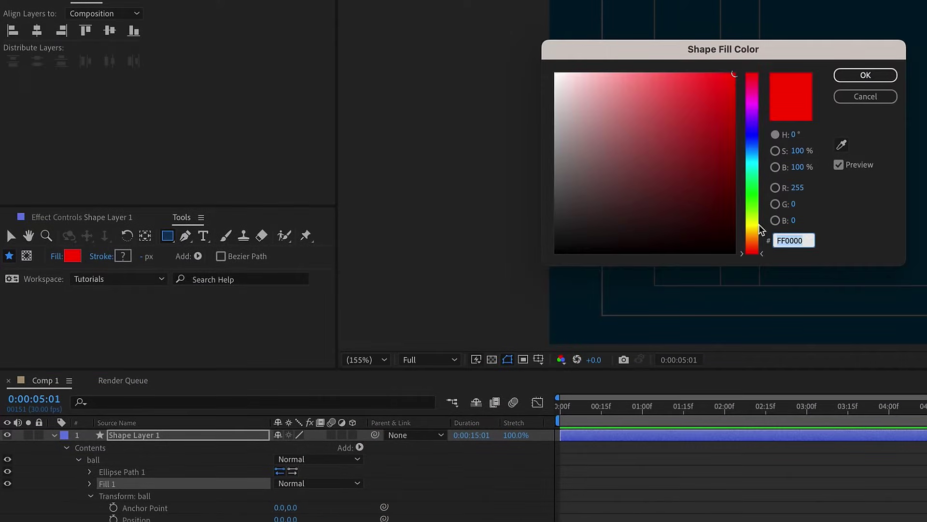
drag(761, 230, 762, 235)
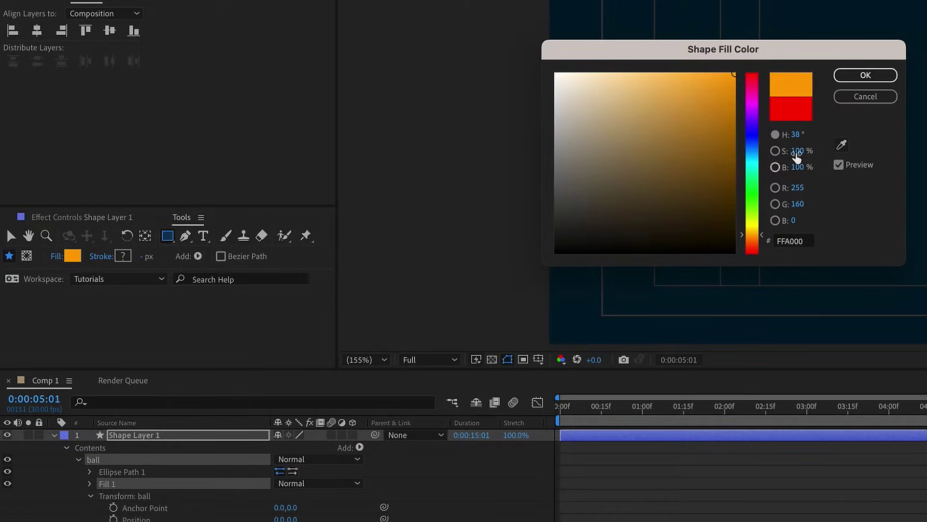
click(865, 75)
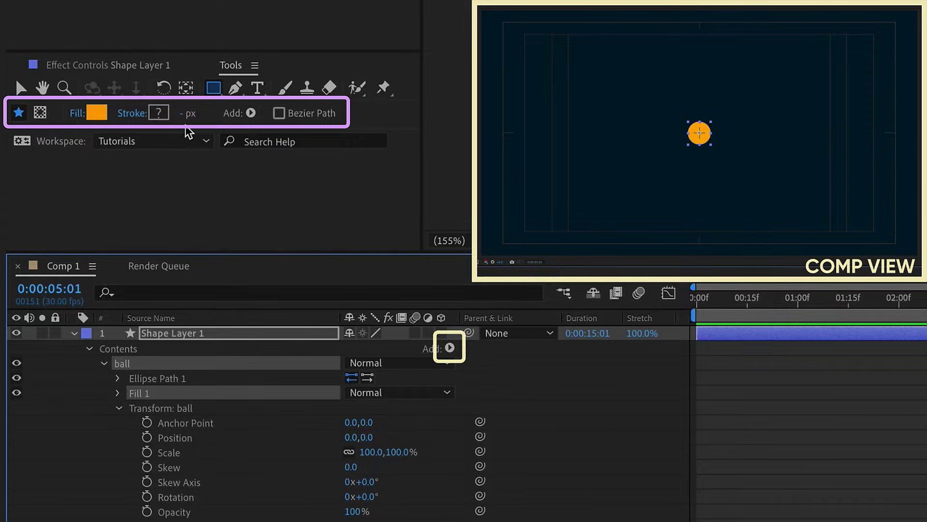
Enlarge the Ellipse Path 1 size by scrubbing and typing a new value
click(123, 382)
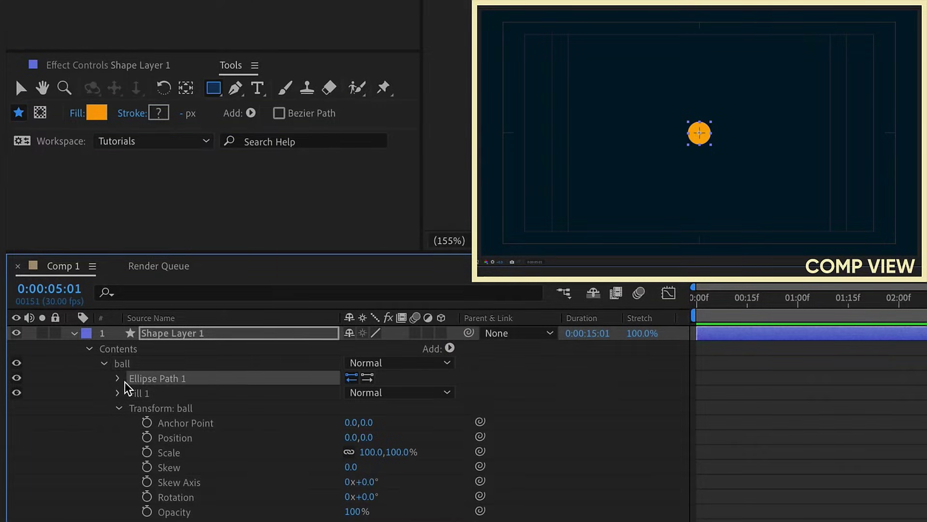
click(119, 379)
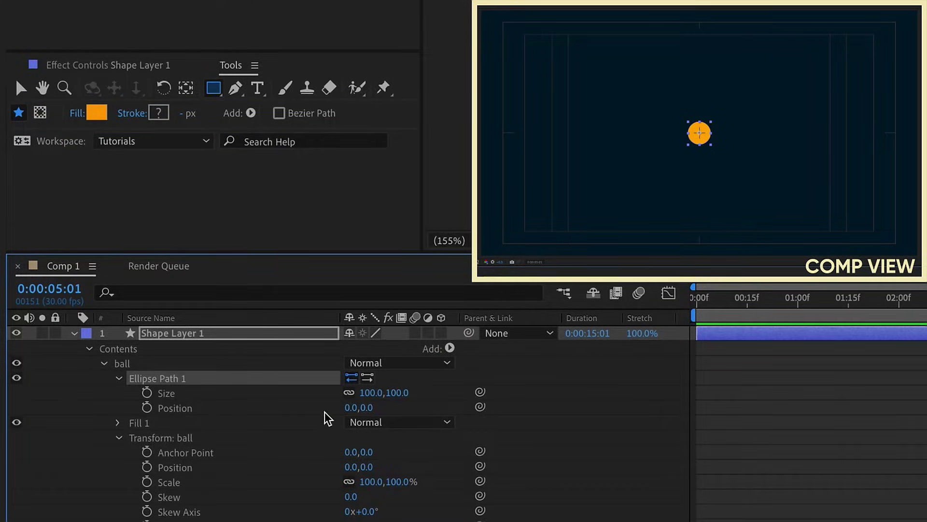
drag(371, 394, 505, 372)
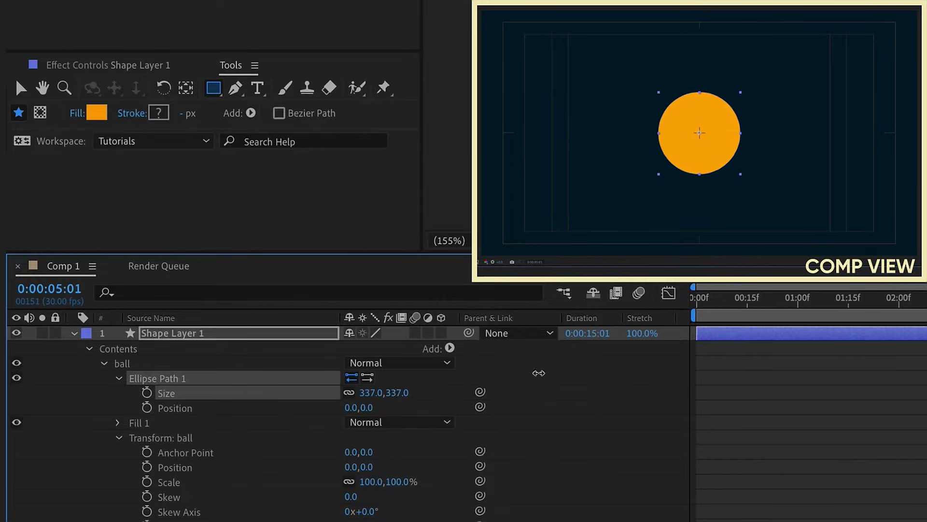
click(371, 392)
text(200)
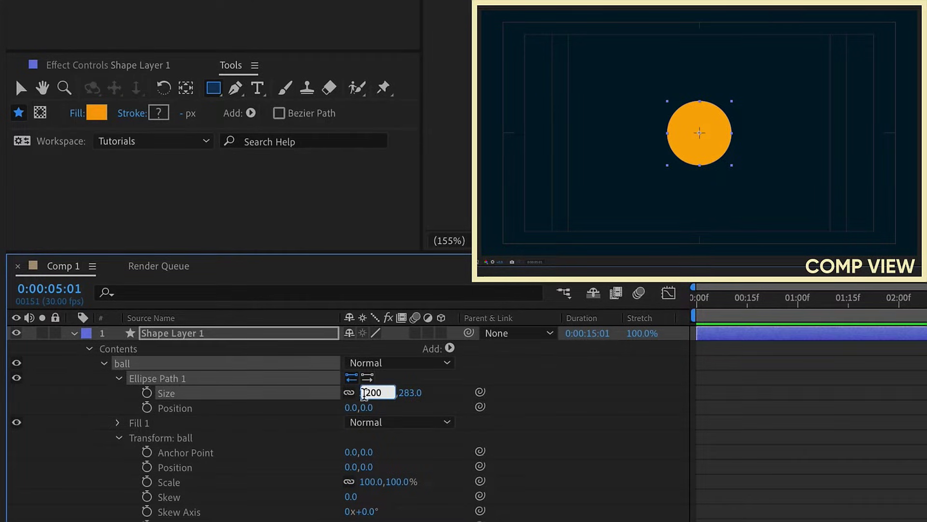
key(Return)
click(118, 379)
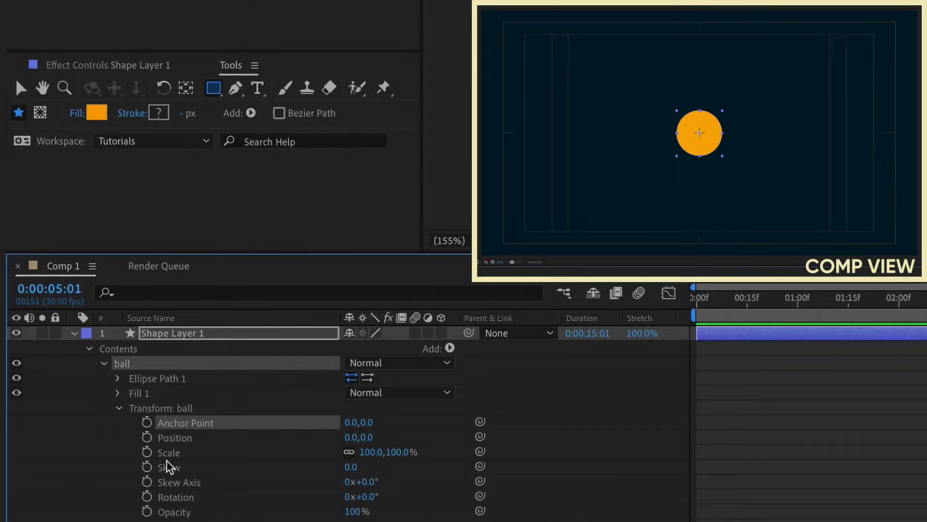
Set the ellipse size to 200 by 200 and return to frame 0
click(171, 453)
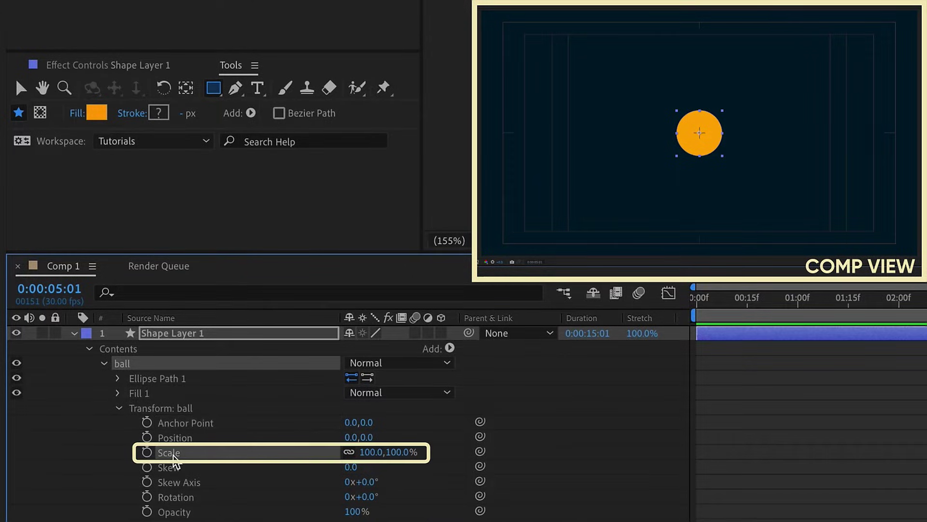
click(118, 378)
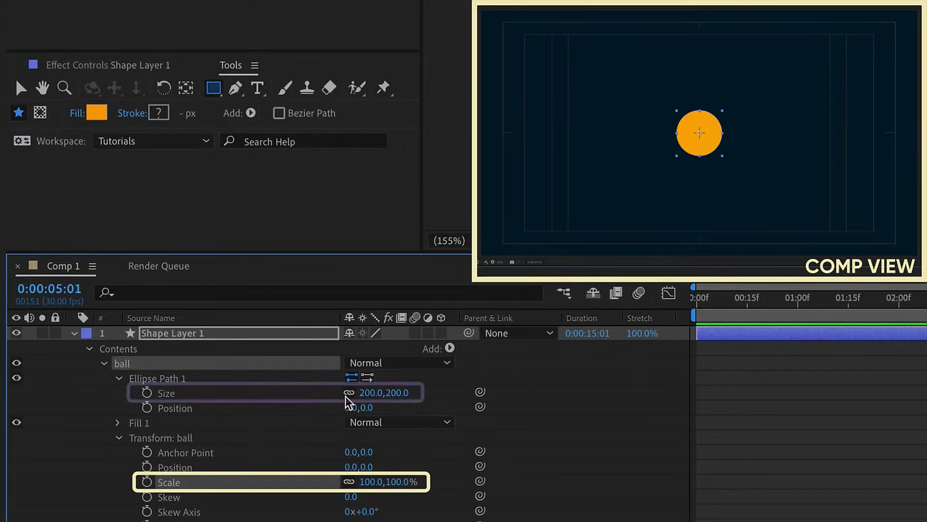
drag(370, 392, 321, 399)
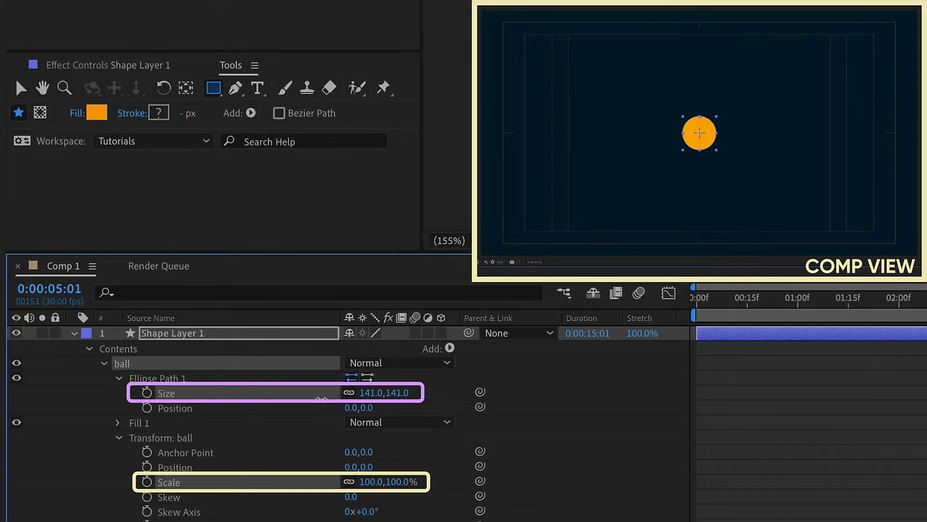
click(370, 393)
text(200)
key(Return)
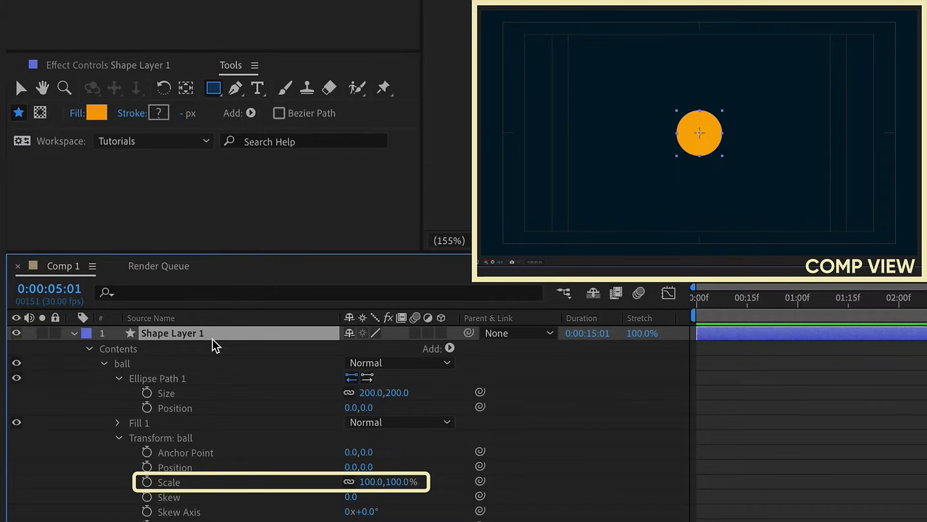
key(Home)
Set the ball to 130,70 scale and Position Y 413, keyframing both at frame 0
click(118, 379)
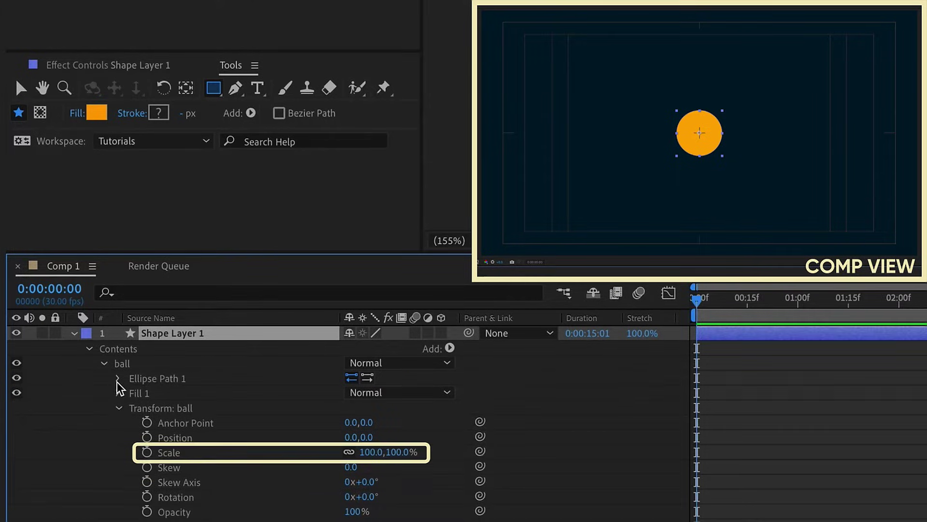
click(177, 410)
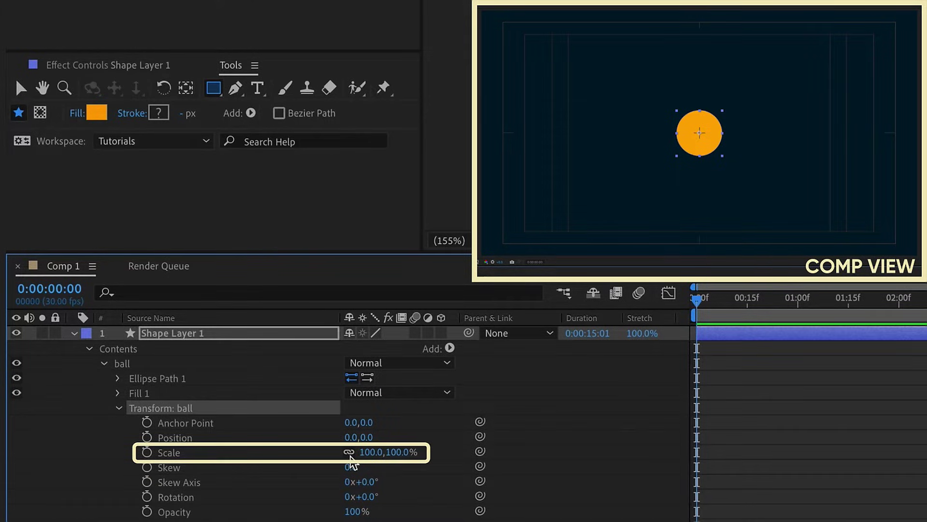
click(370, 452)
text(1)
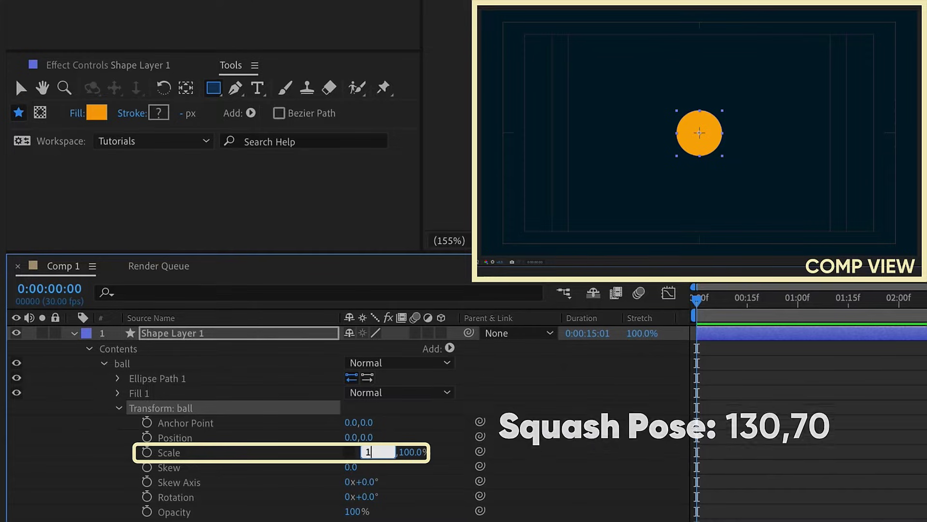
text(30)
key(Tab)
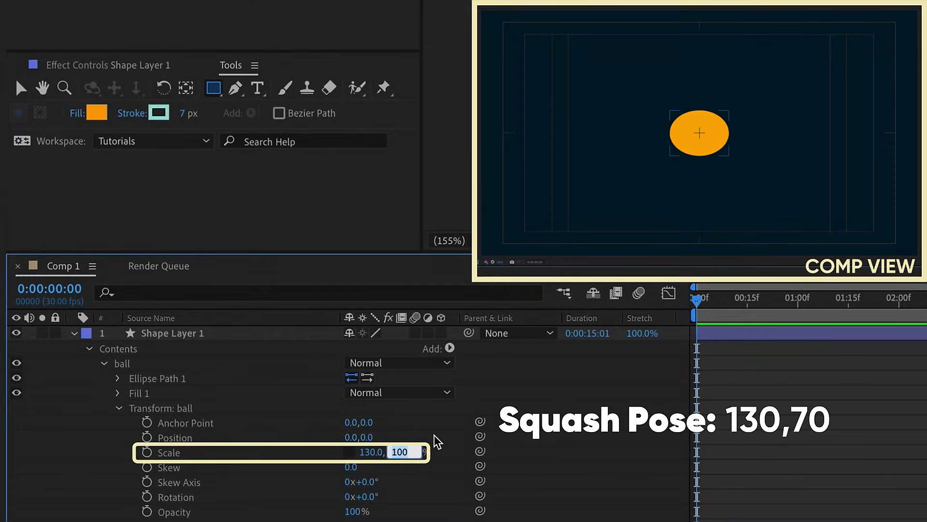
text(70)
key(Return)
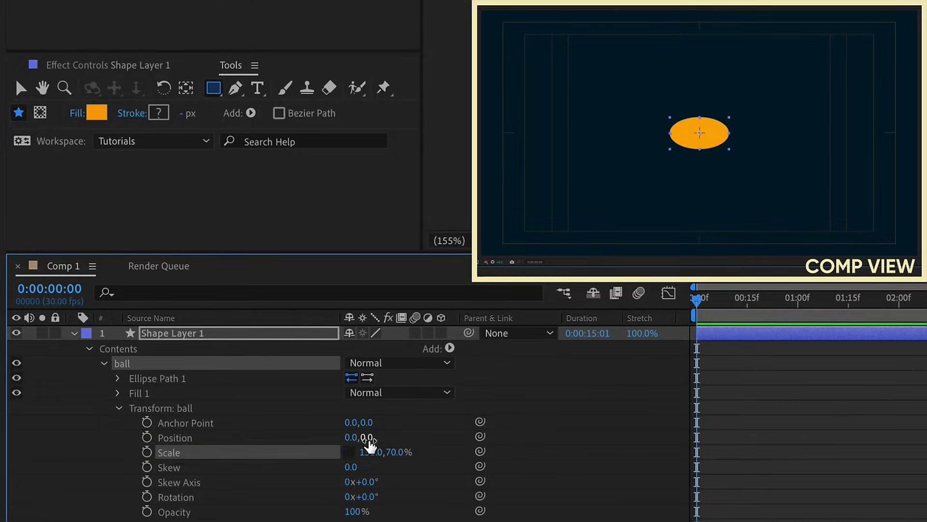
drag(364, 437, 754, 415)
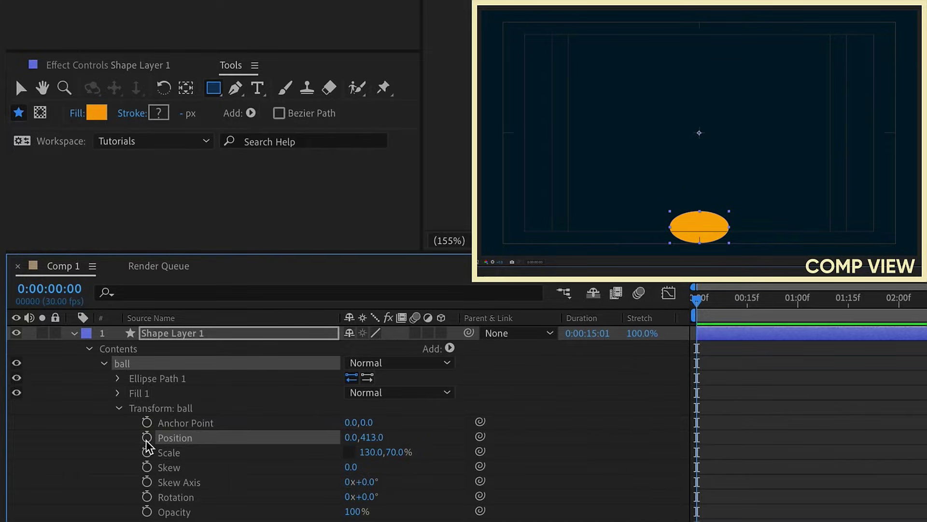
click(148, 437)
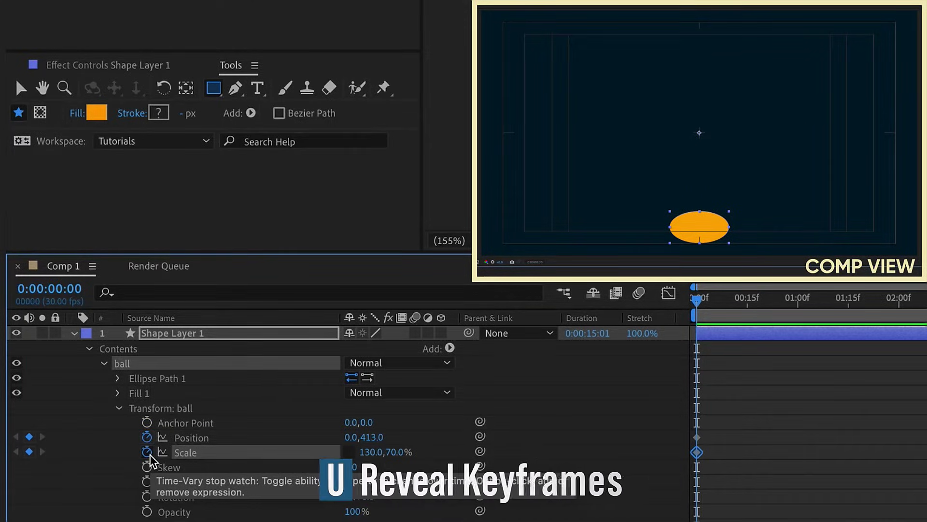
Show only keyframed properties and, at frame 20, raise the ball toward the top
key(u)
click(314, 464)
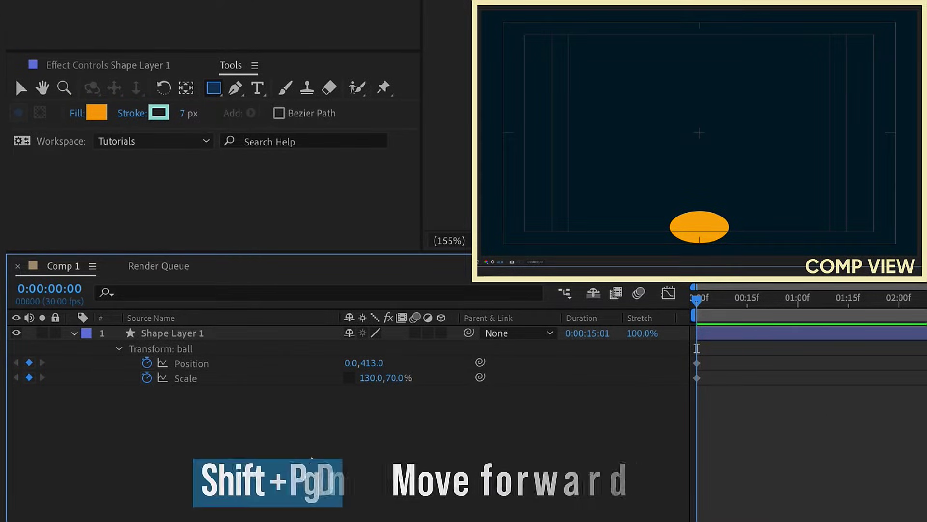
key(shift+Page_Down)
key(shift+Page_Down)
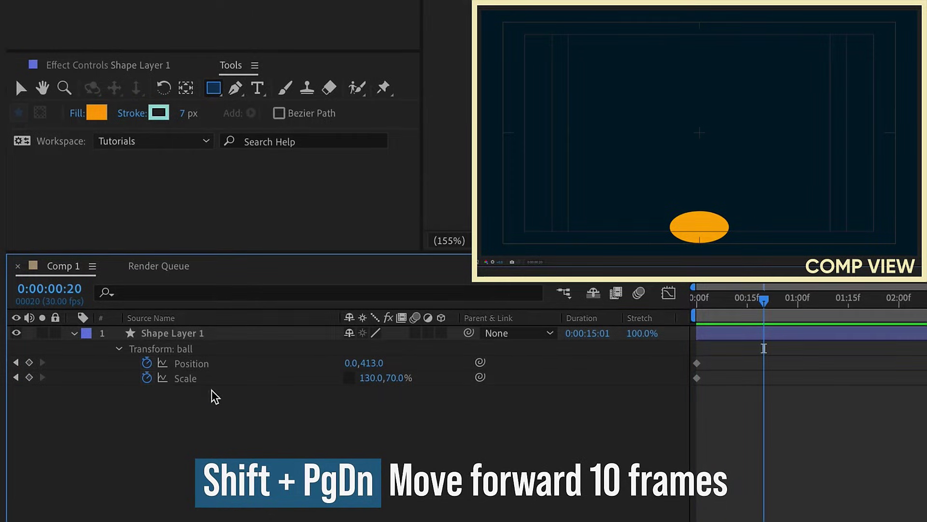
mouse_move(373, 362)
mouse_down()
mouse_move(333, 362)
mouse_move(453, 376)
mouse_up()
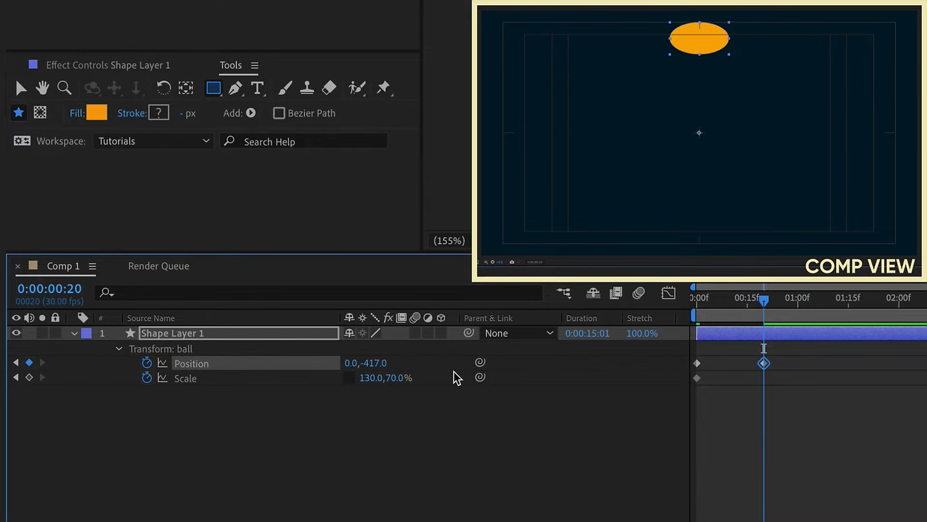
Make the ball round at 100,100 scale, settle it at Y -386, and move to 1:10
click(371, 377)
text(100)
key(Return)
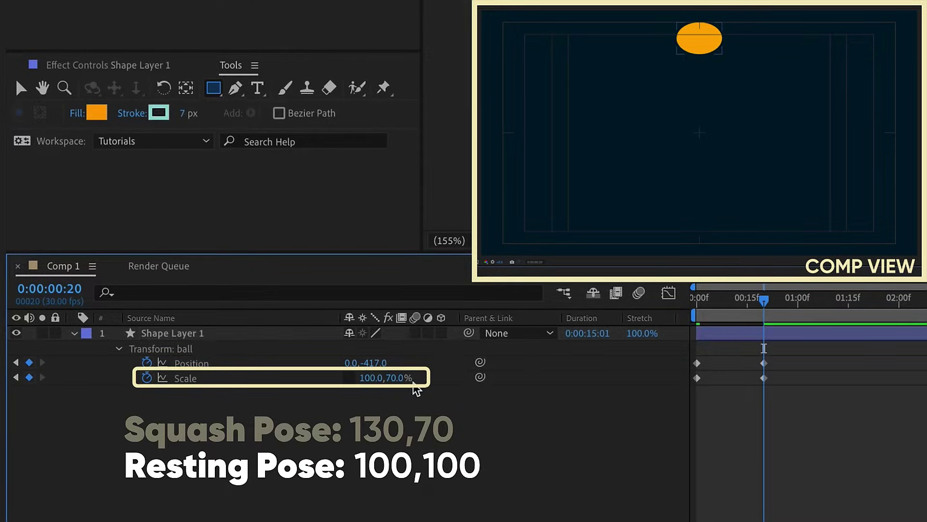
click(398, 377)
text(10)
key(Return)
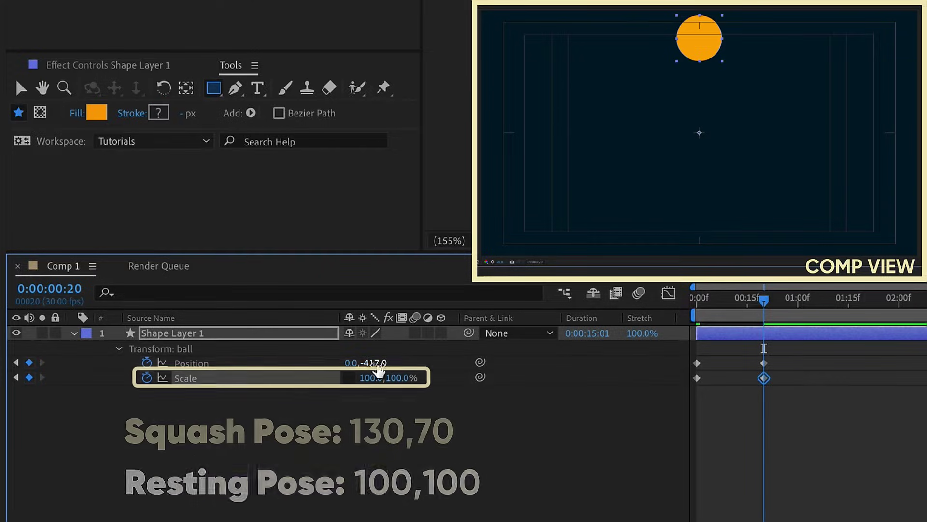
drag(377, 362, 420, 349)
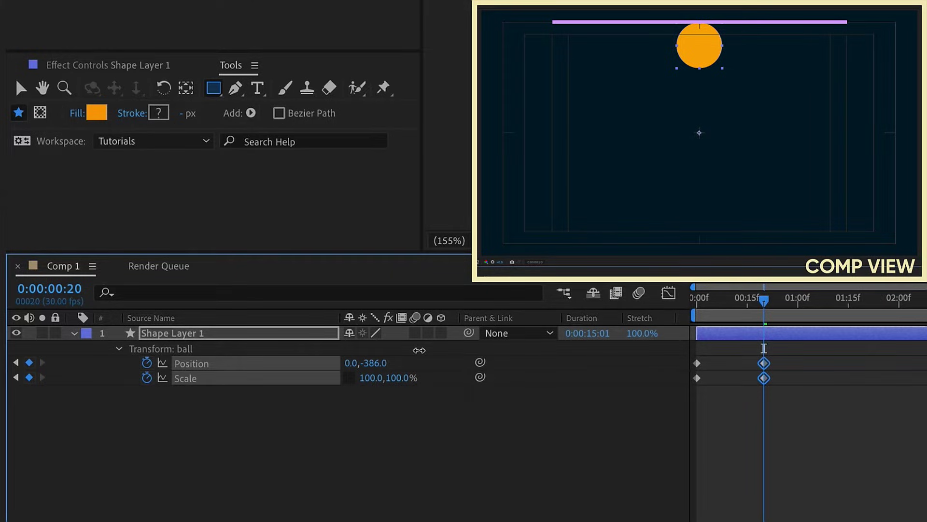
click(763, 363)
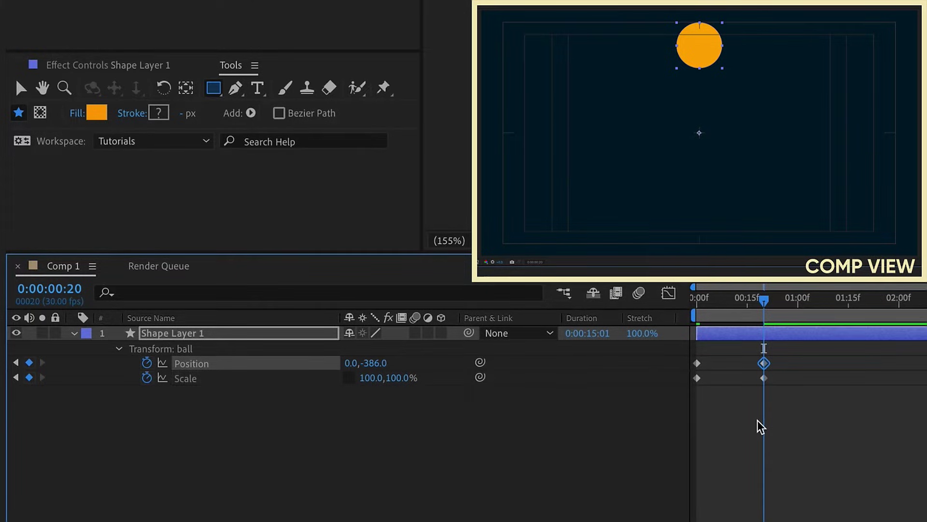
key(space)
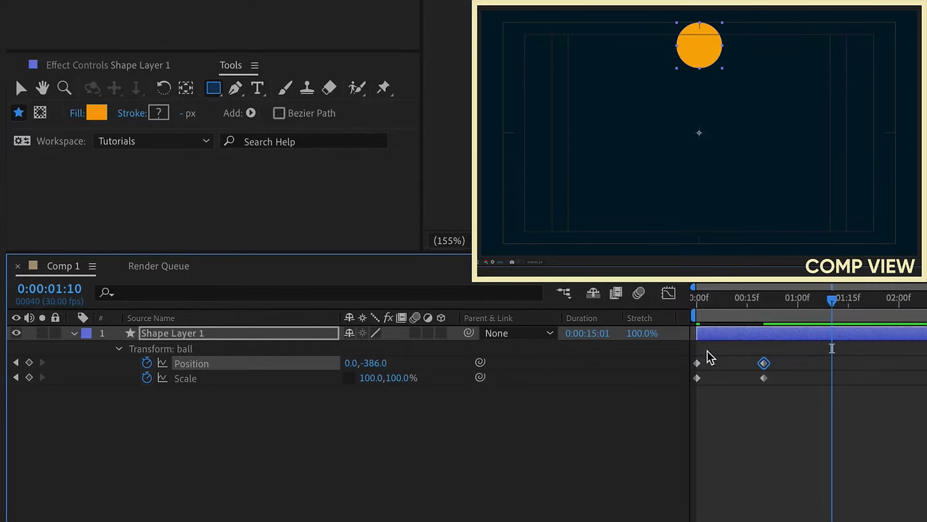
drag(709, 358, 683, 406)
Copy the frame-0 keyframes to 1:10 and end the work area there
key(ctrl+c)
key(ctrl+v)
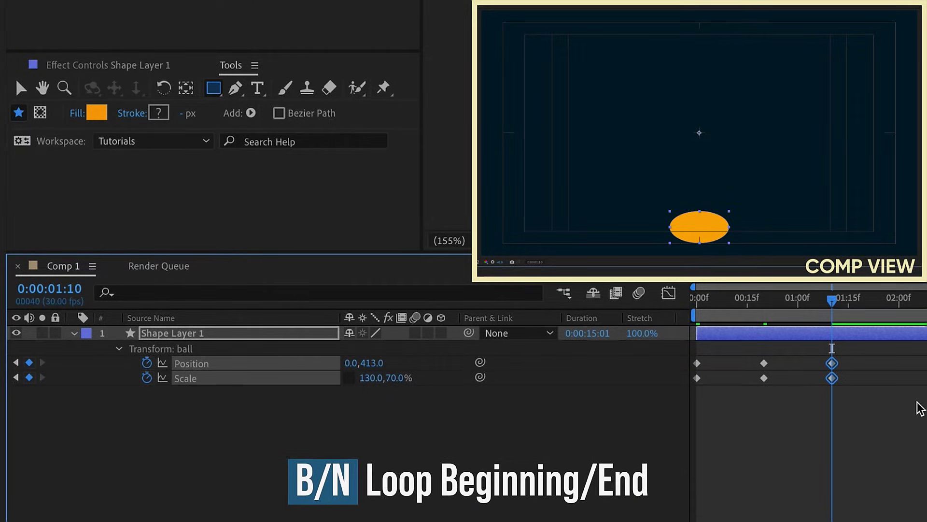
key(n)
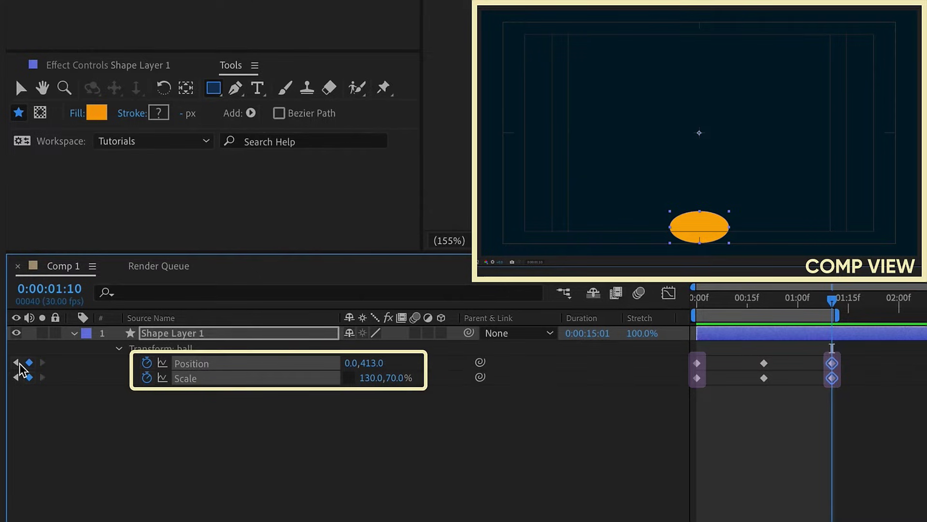
Jump between frame 0 and 1:10, then preview the basic bounce
click(20, 368)
click(694, 301)
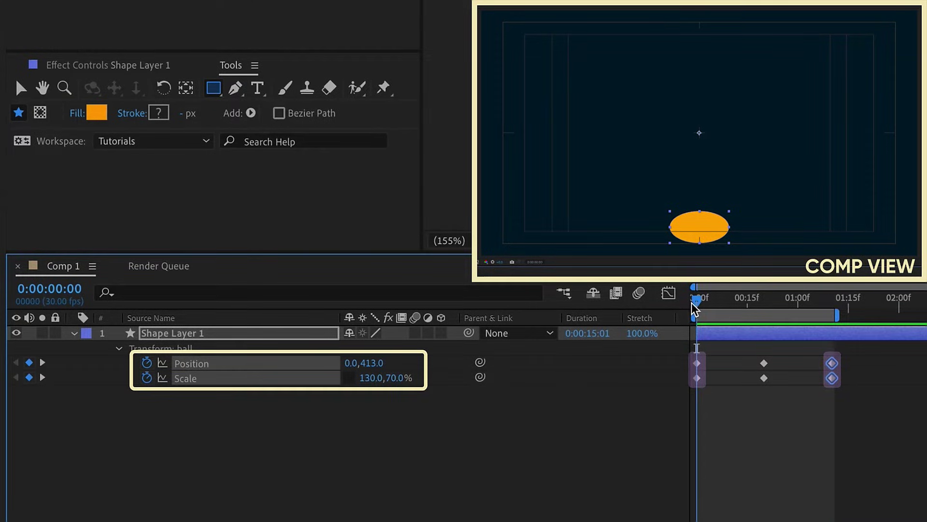
click(833, 301)
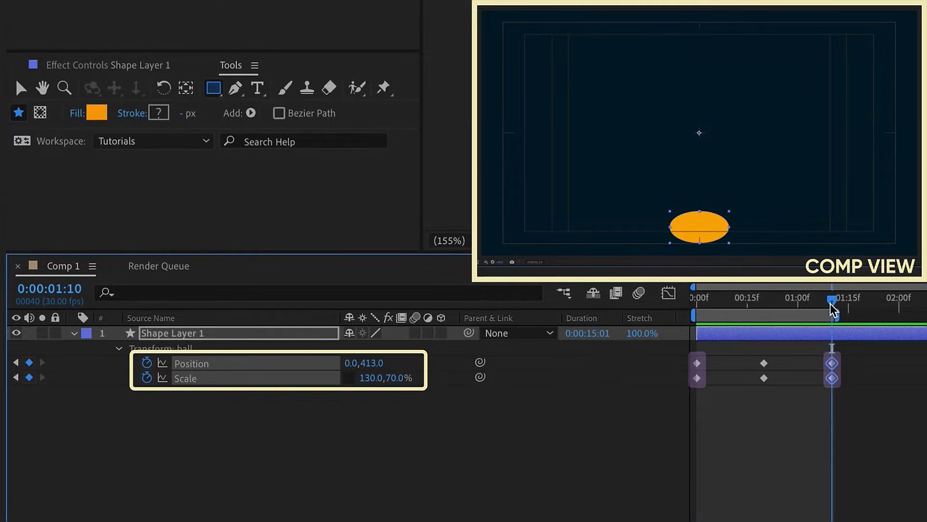
click(693, 301)
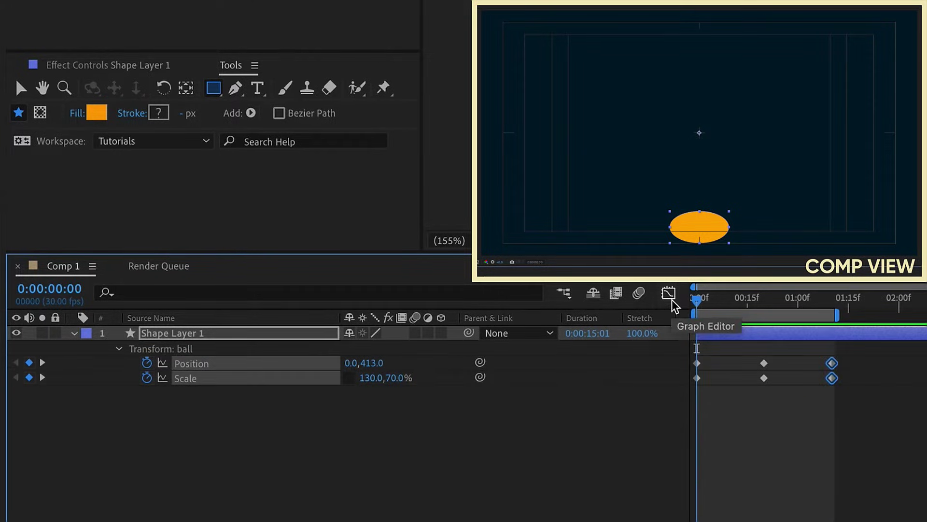
key(space)
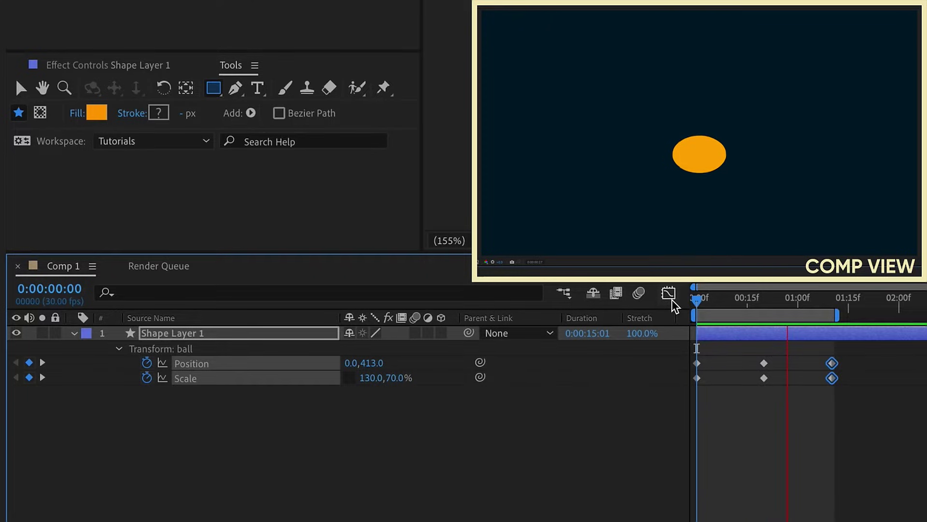
At 0:10, add a stretched 70,130% scale keyframe
click(695, 306)
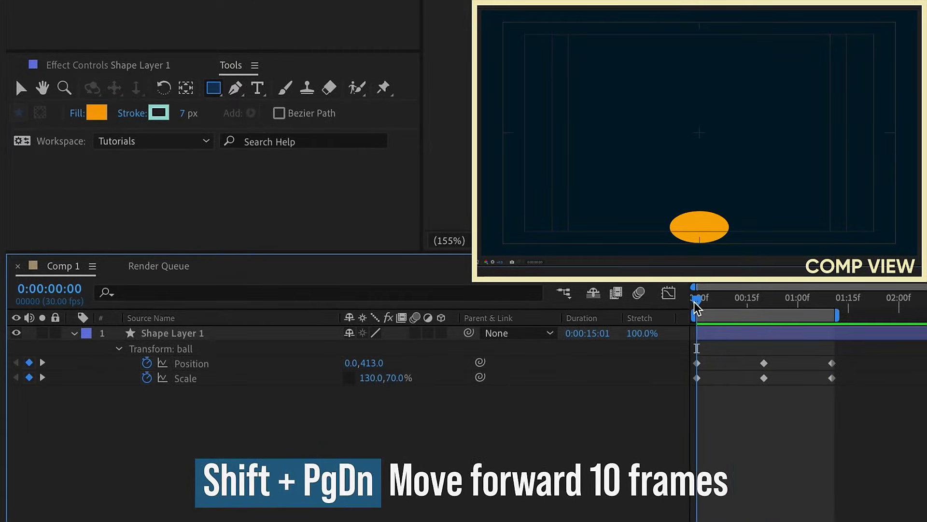
key(shift+Page_Down)
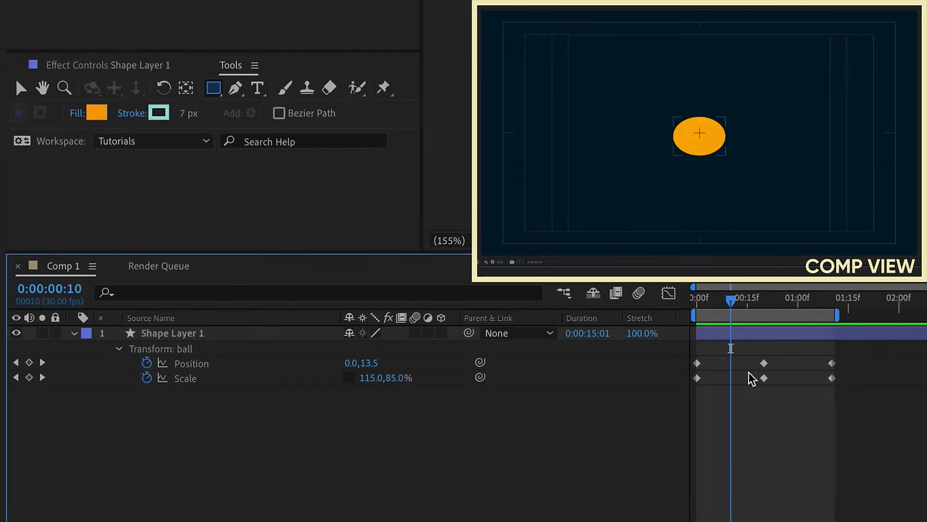
click(697, 378)
text(70)
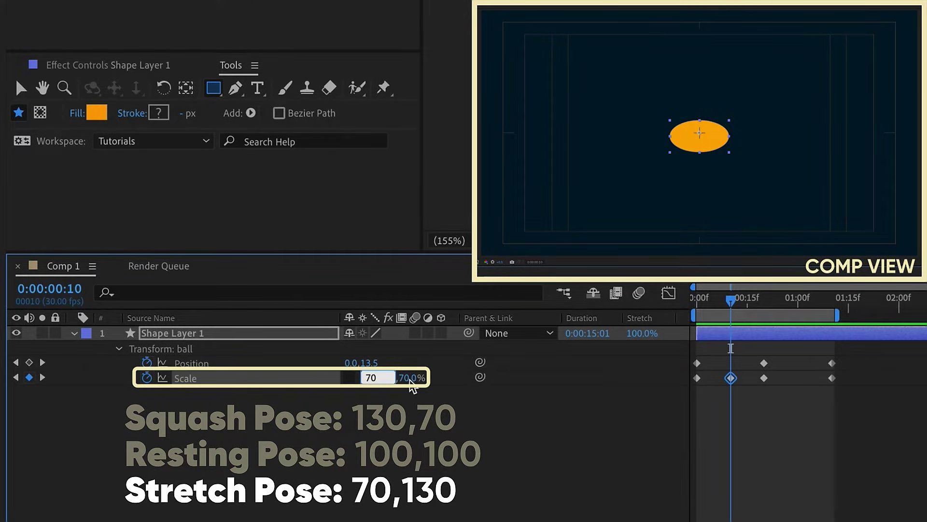
click(392, 378)
text(130)
key(Return)
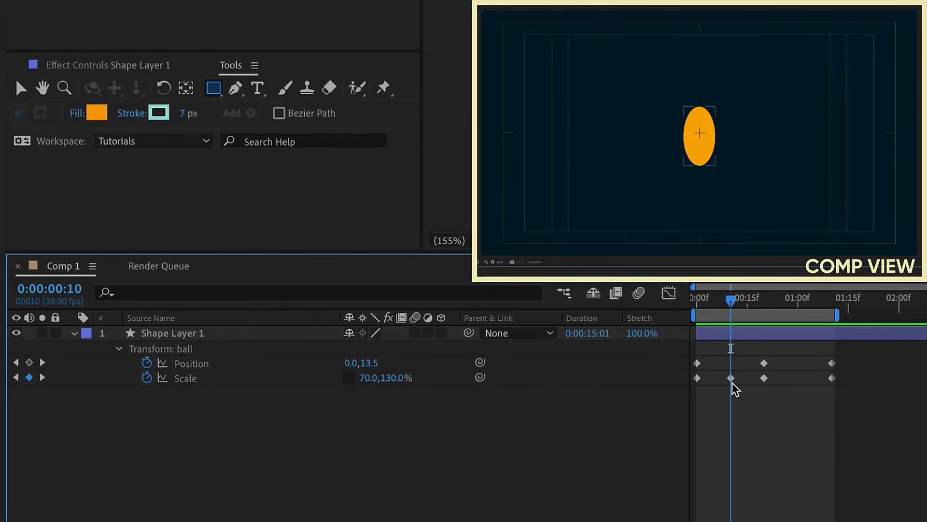
Move through the timeline, then play and stop the looping preview
click(730, 378)
key(space)
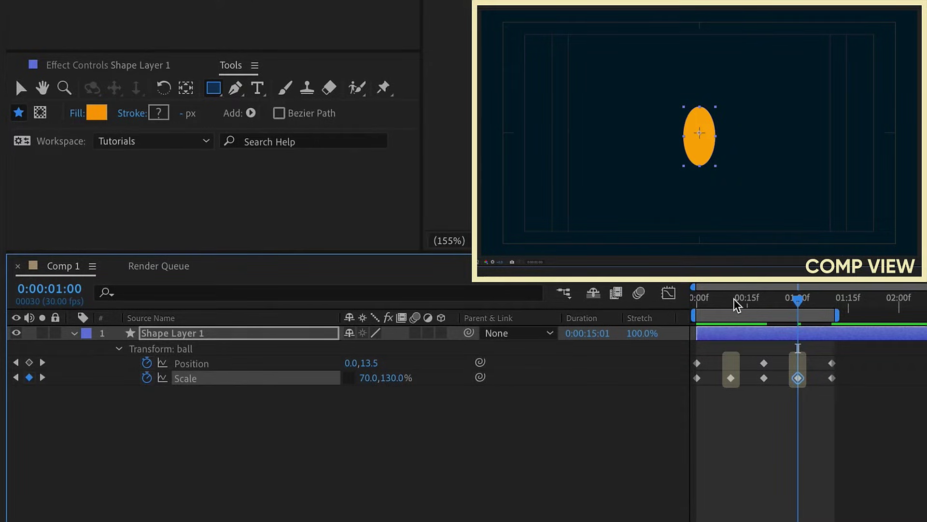
key(Home)
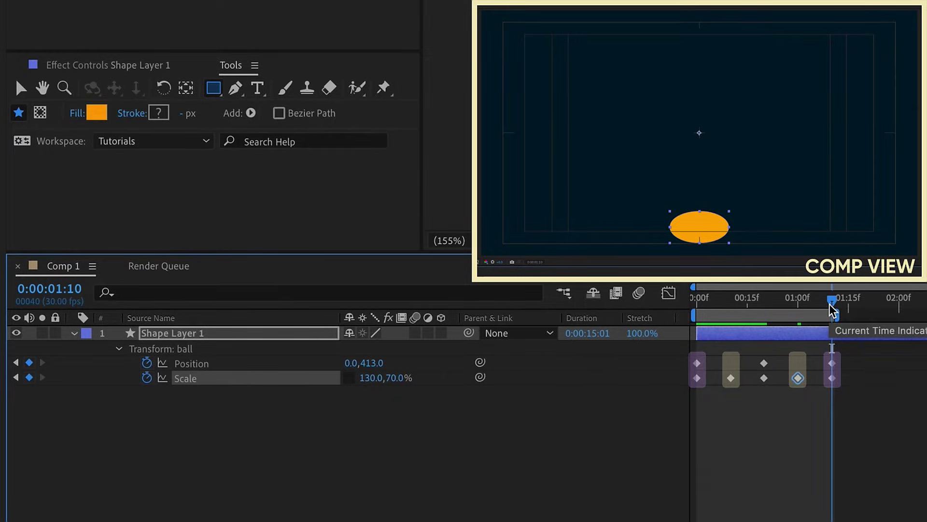
drag(832, 310, 763, 301)
key(space)
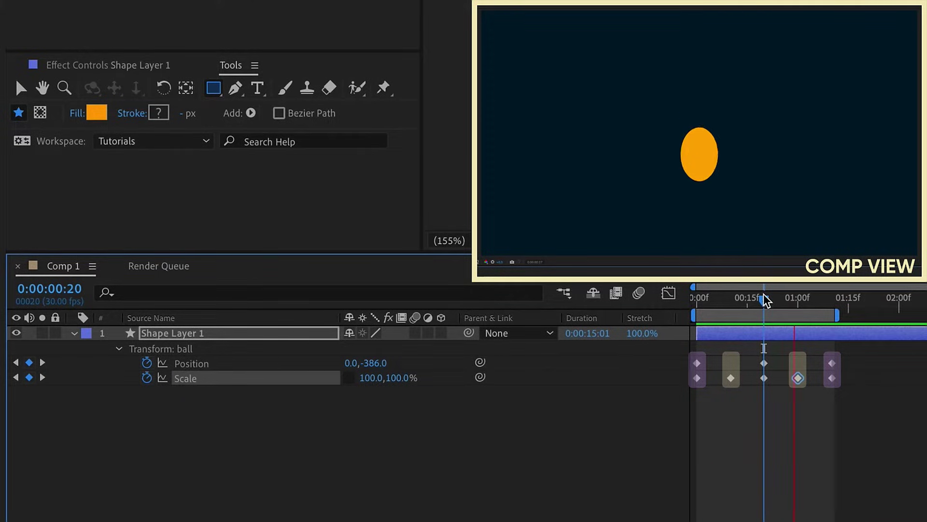
key(space)
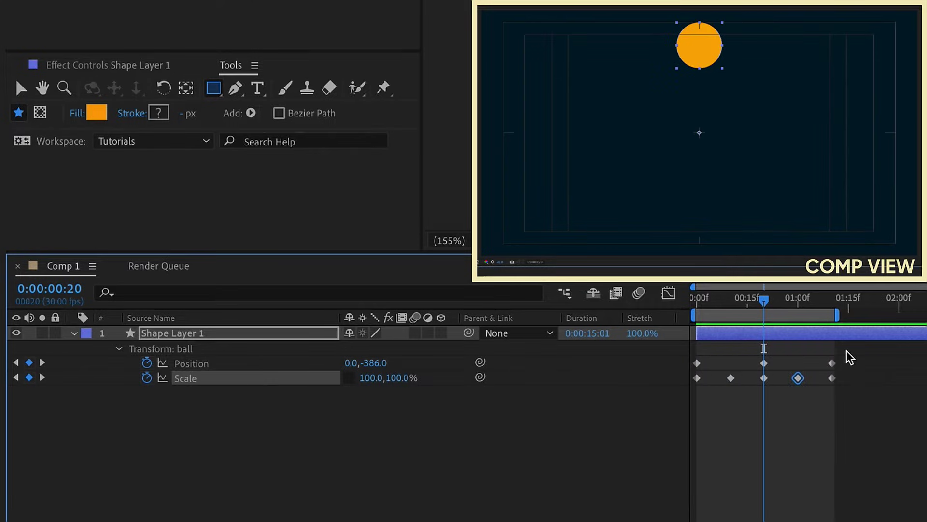
Apply Easy Ease (F9) to all Position and Scale keyframes
drag(847, 354, 687, 393)
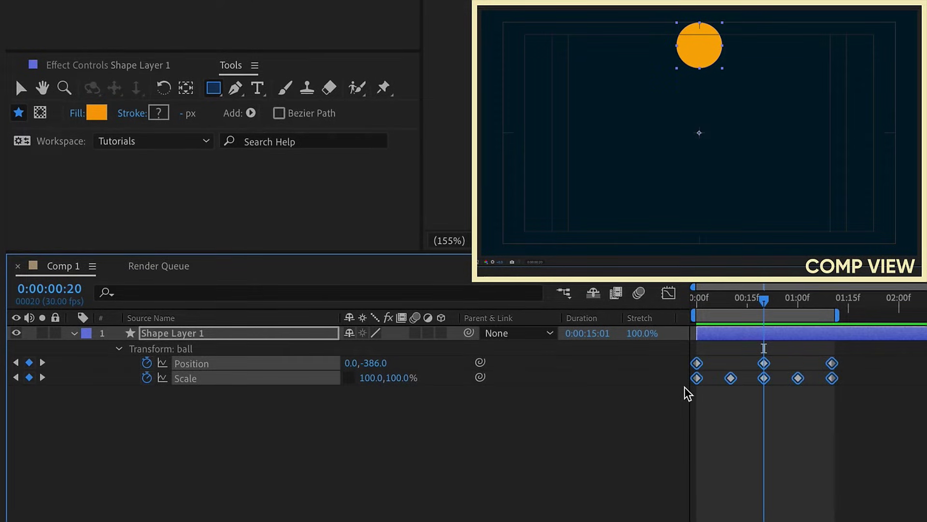
key(F9)
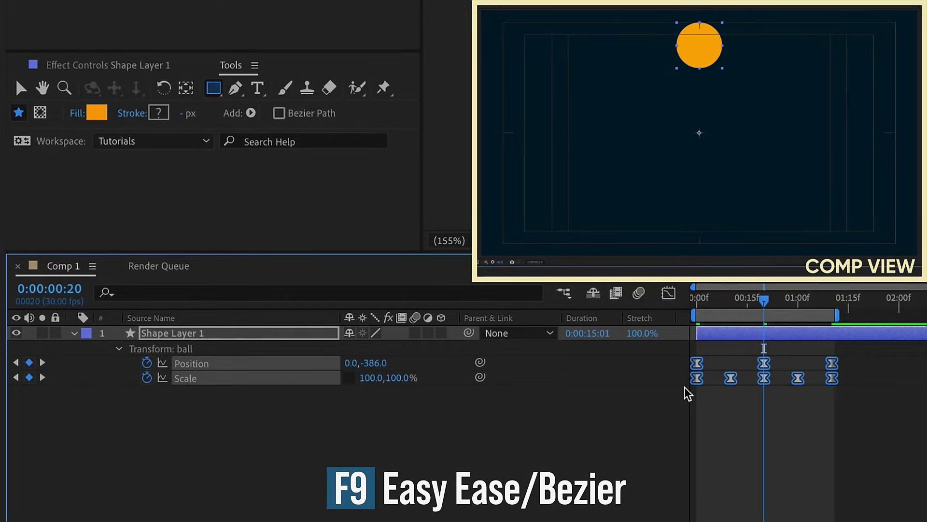
click(692, 395)
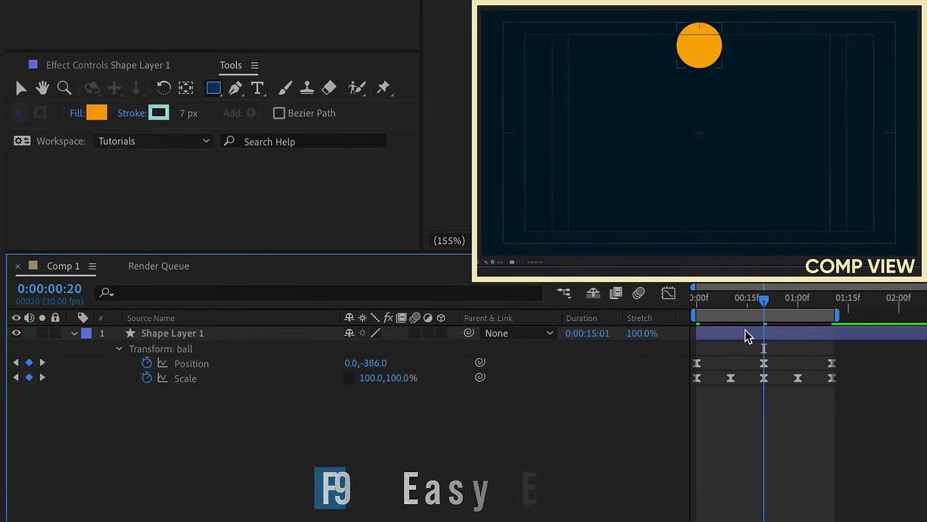
Preview the eased bounce, then view the middle Position keyframe's speed graph
key(space)
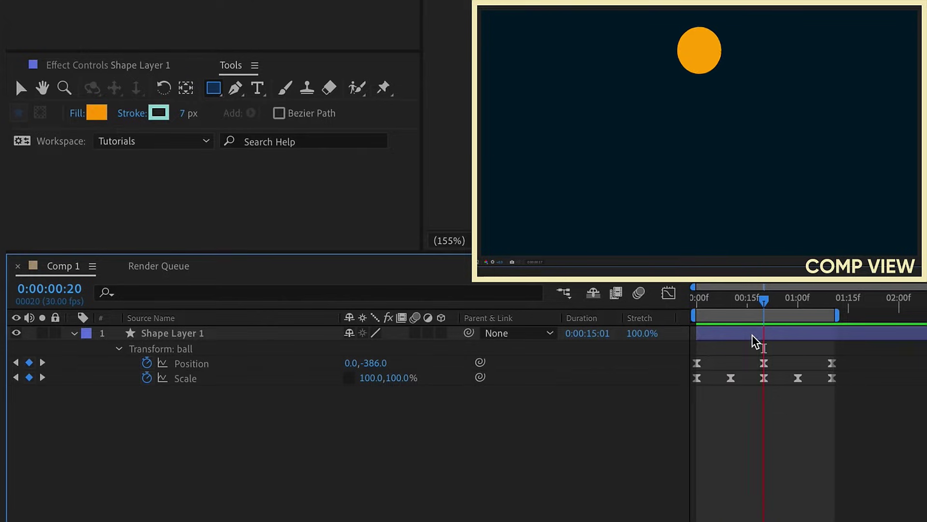
click(764, 362)
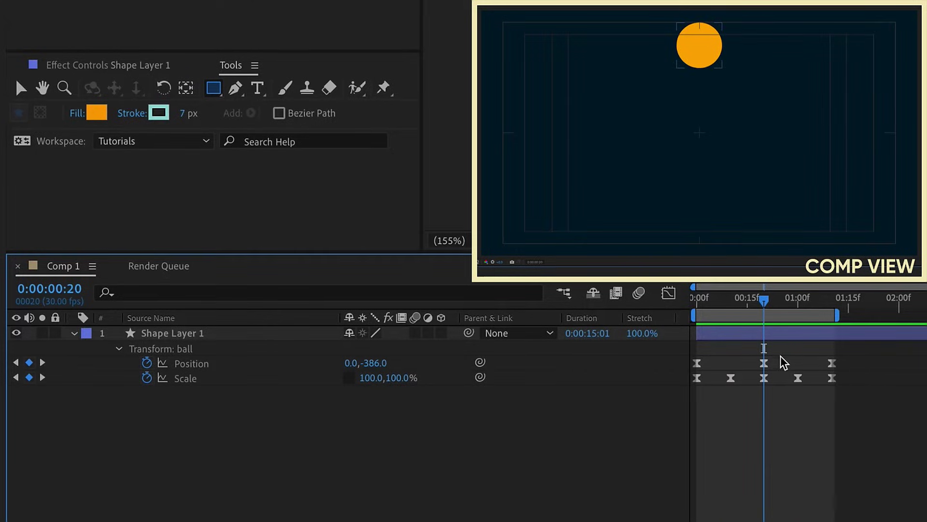
click(764, 362)
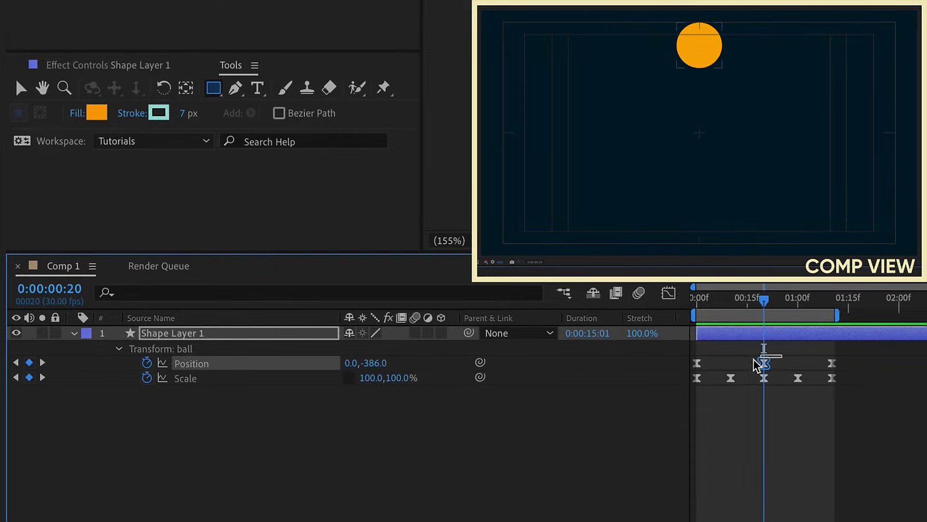
click(669, 295)
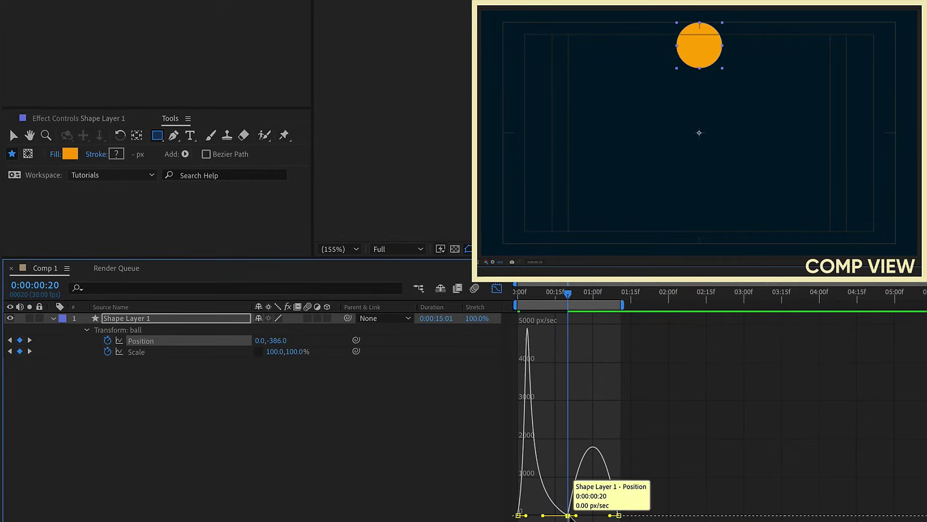
Lengthen the top keyframe's influence in the speed graph, then return to keyframes and preview
drag(576, 515, 593, 515)
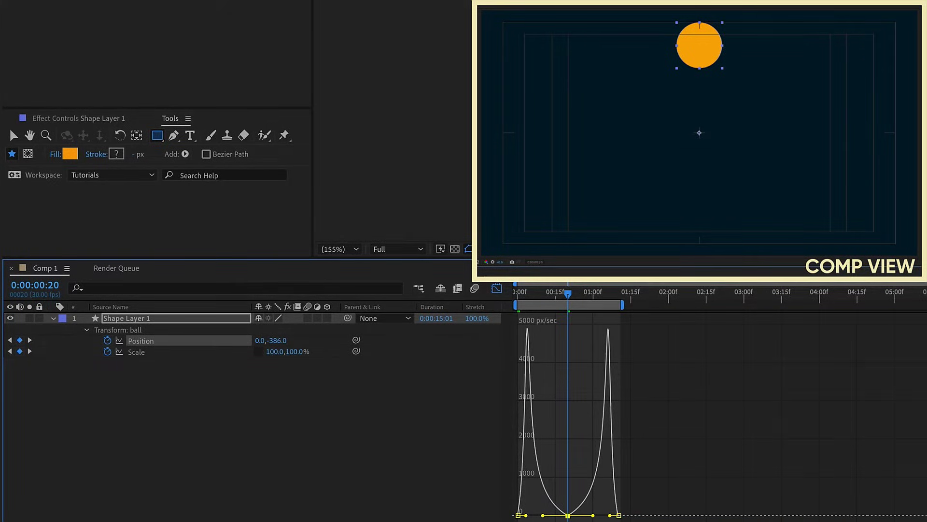
click(497, 288)
key(space)
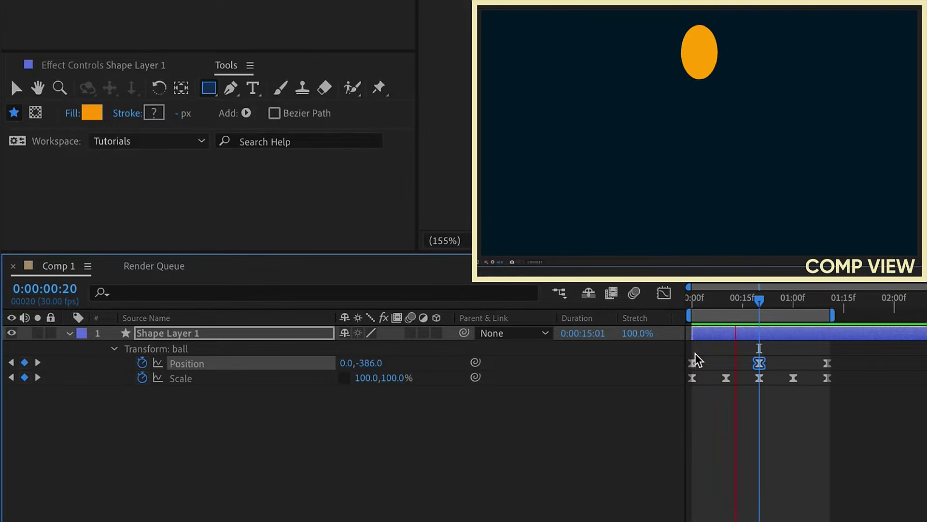
Set Scale to 120,80 at frame 0 and 80,120 at frame 10
click(377, 384)
text(120)
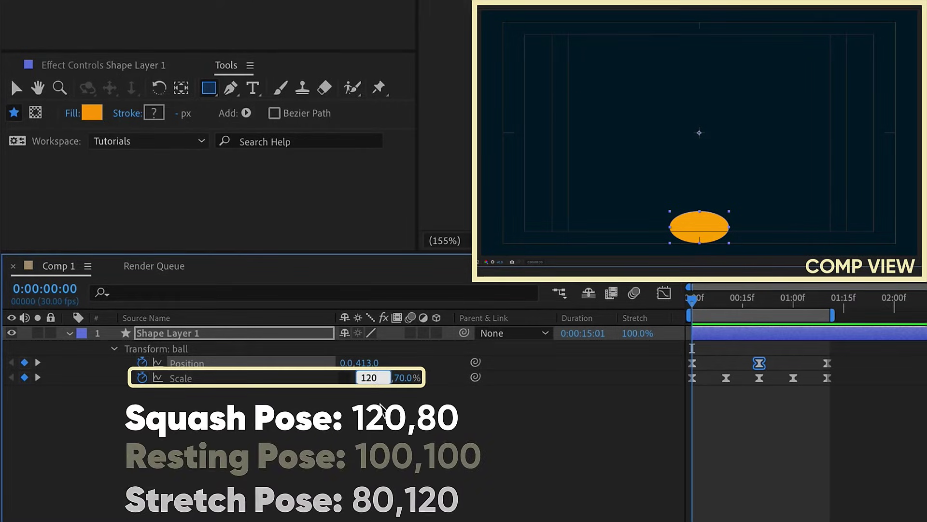
click(398, 394)
click(396, 377)
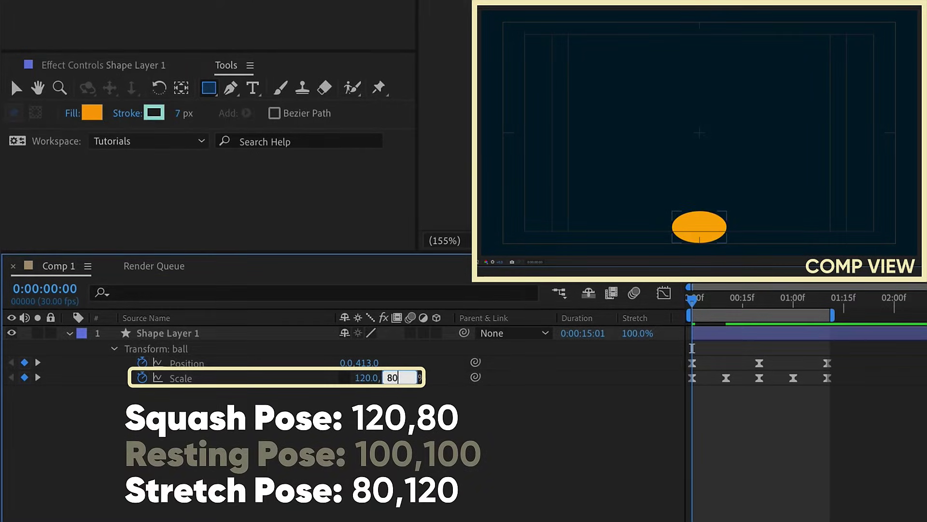
click(726, 298)
text(80)
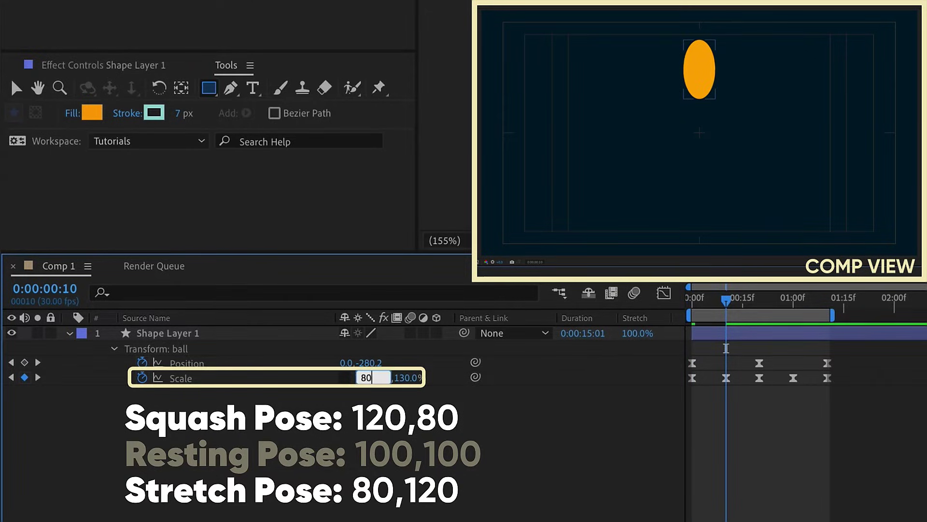
click(397, 377)
text(120)
key(Return)
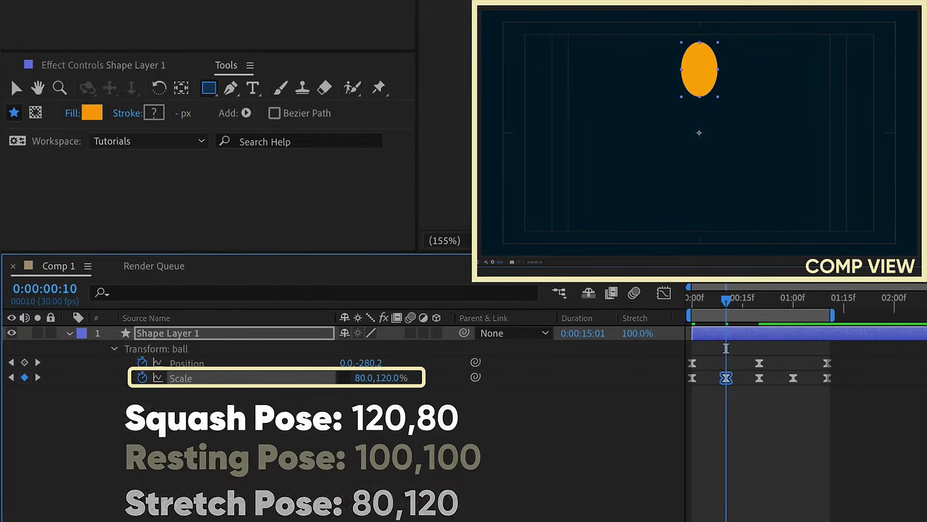
Paste the 120,80 squash Scale values onto the last keyframe at 1:10
click(794, 298)
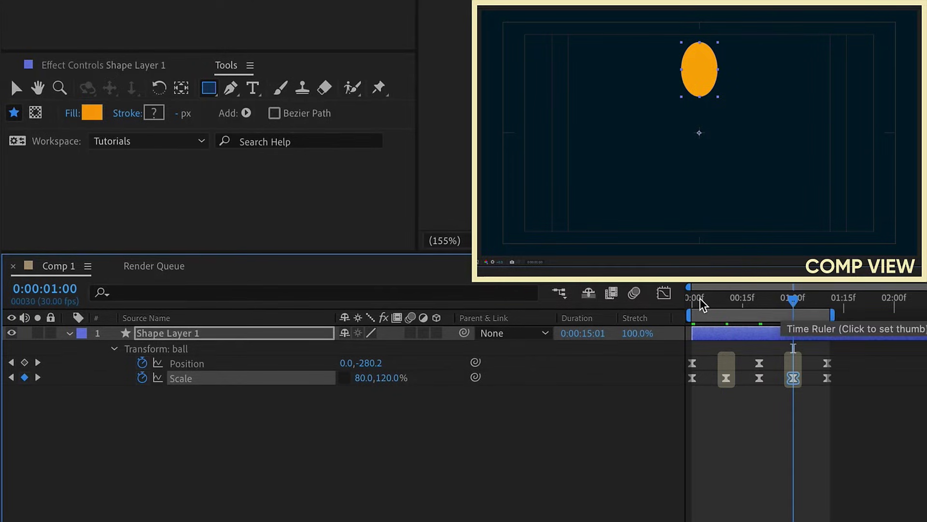
drag(699, 303, 687, 298)
drag(707, 347, 680, 387)
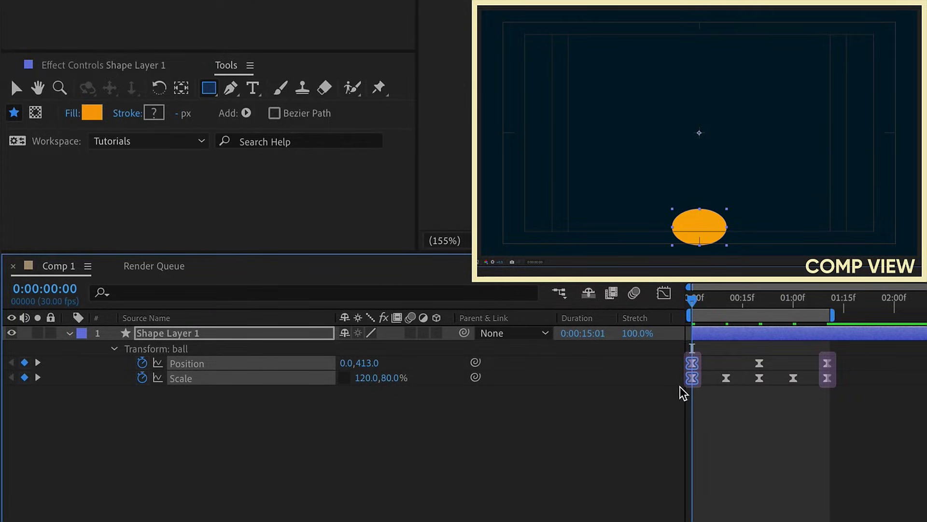
click(828, 299)
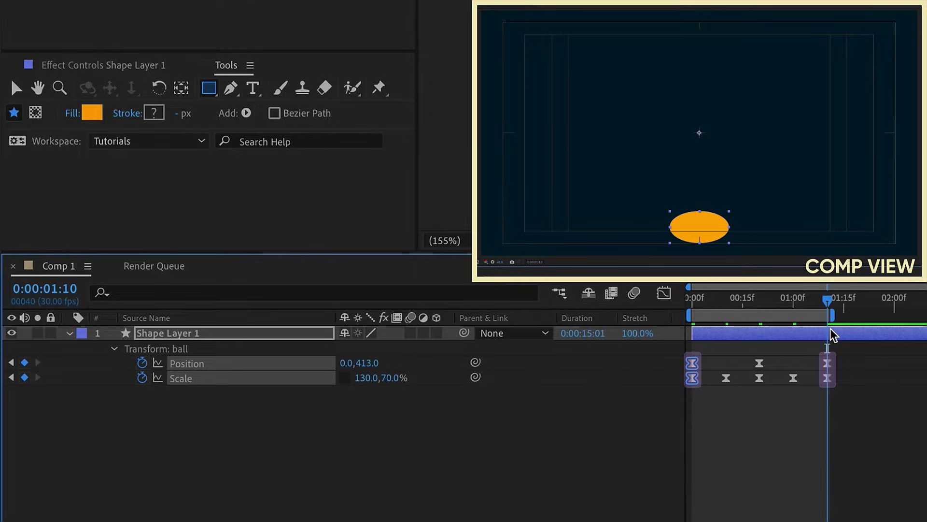
key(ctrl+v)
Enable Motion Blur on the ball layer and the composition, then replay the bounce
key(space)
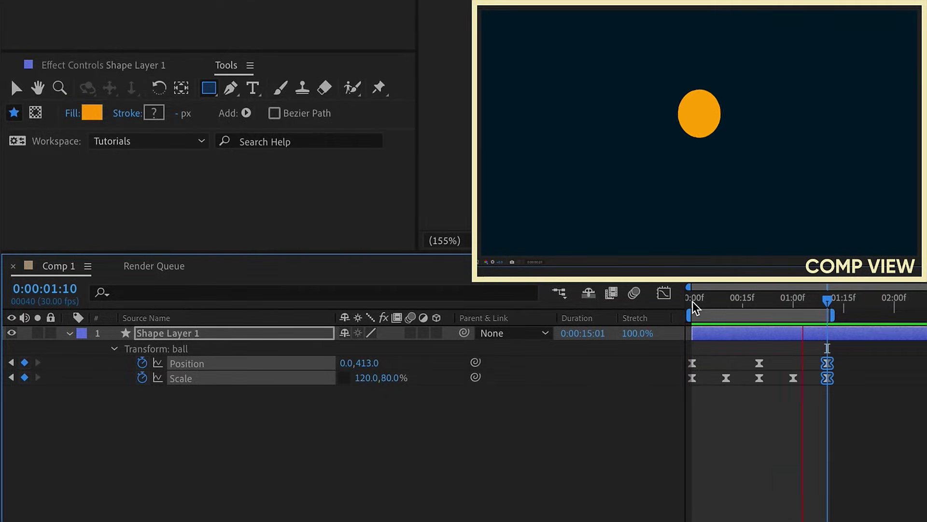
click(693, 302)
click(410, 332)
click(434, 482)
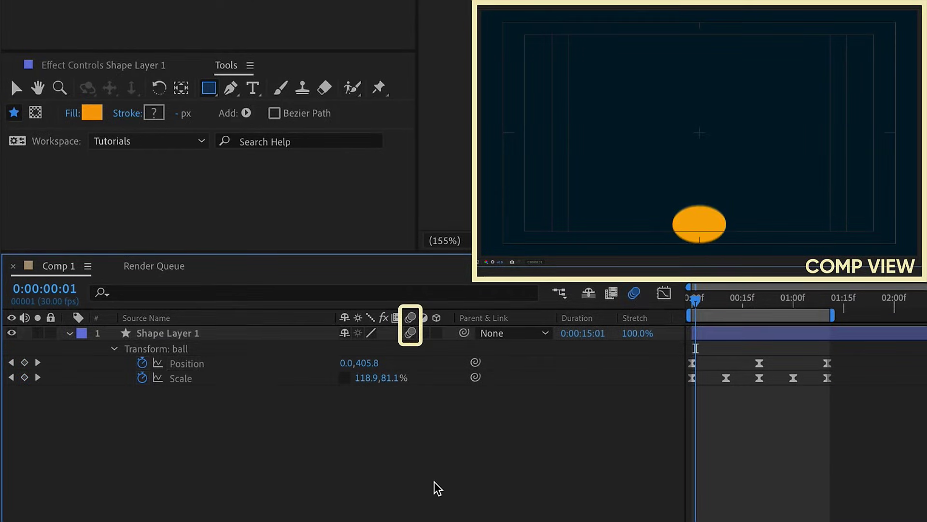
key(space)
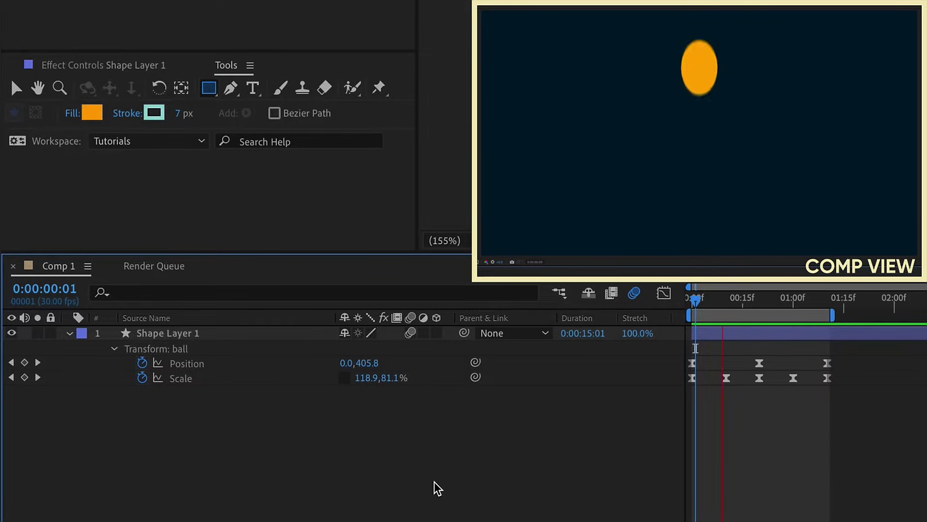
Squeeze the ball's Position and Scale keyframes closer together to speed up the bounce
key(space)
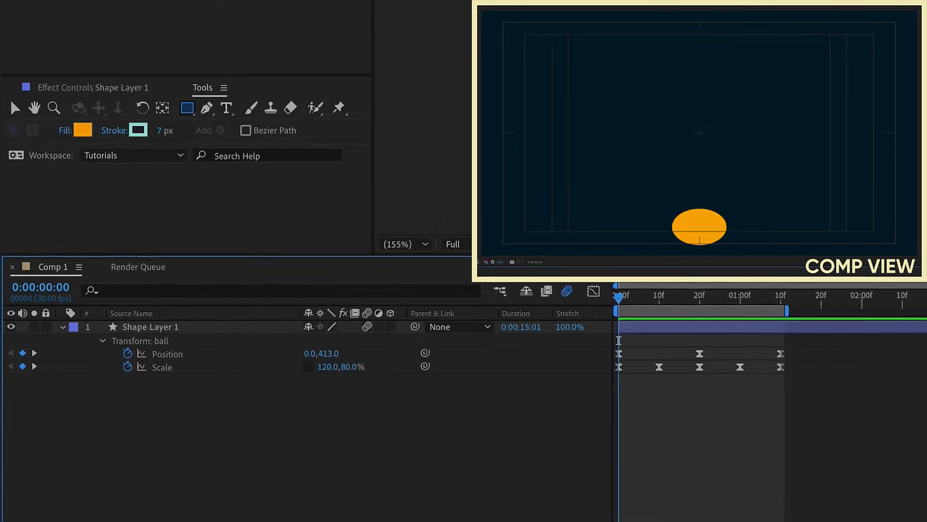
scroll(560, 297, up, 3)
scroll(559, 297, up, 2)
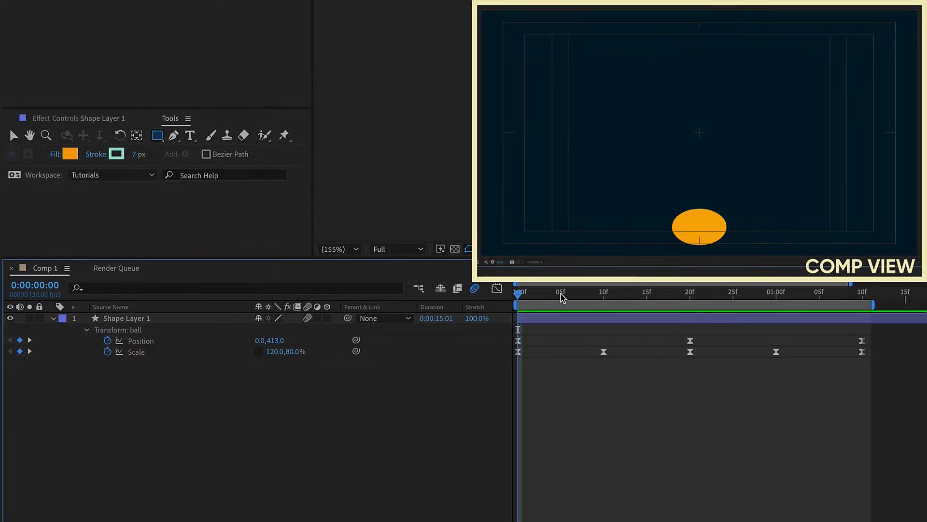
click(561, 294)
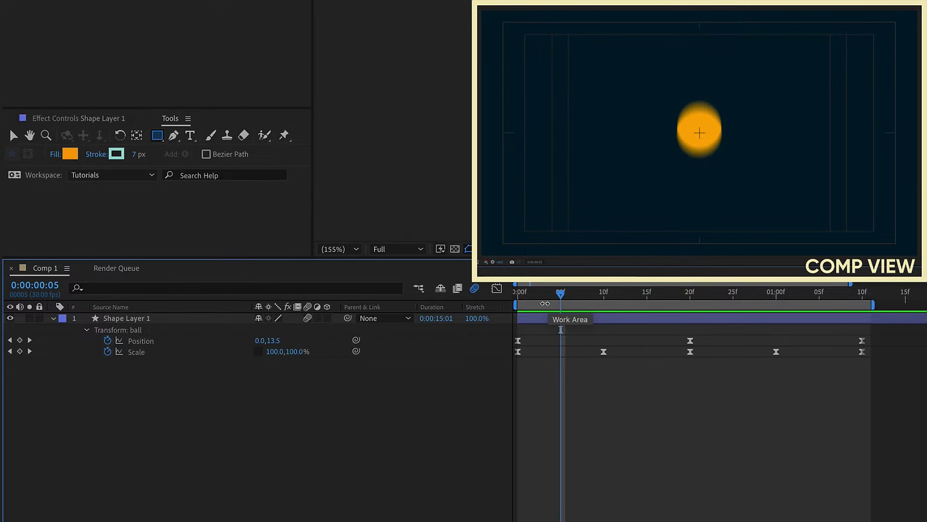
drag(869, 335, 504, 367)
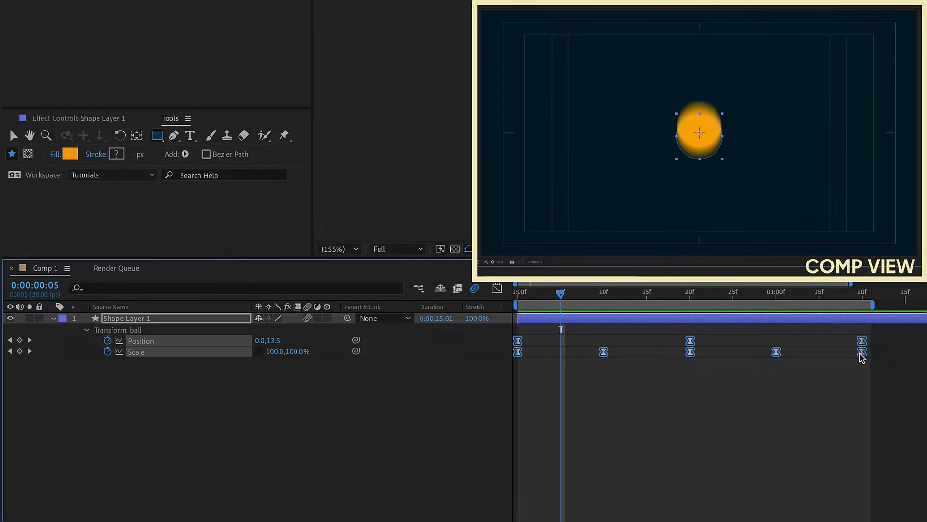
drag(853, 355, 691, 360)
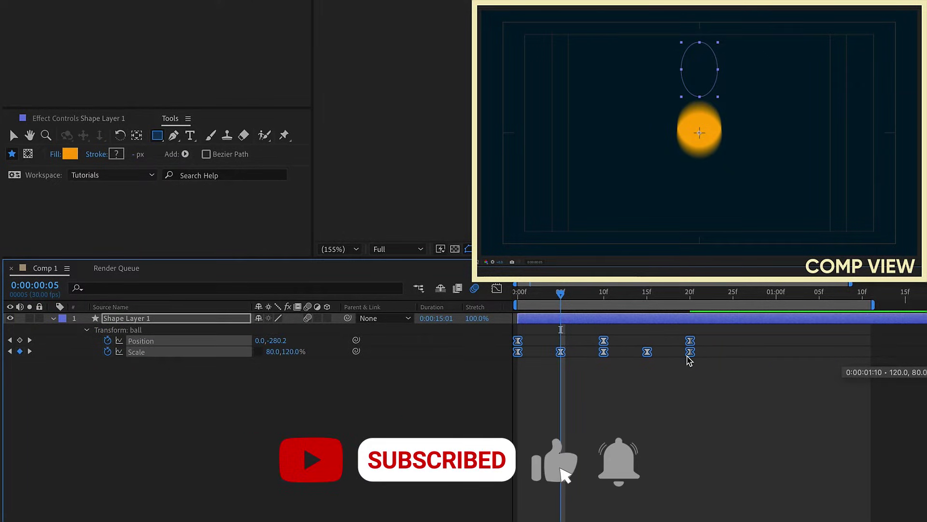
Play back the quicker bounce with the playhead set at frame 20
click(690, 291)
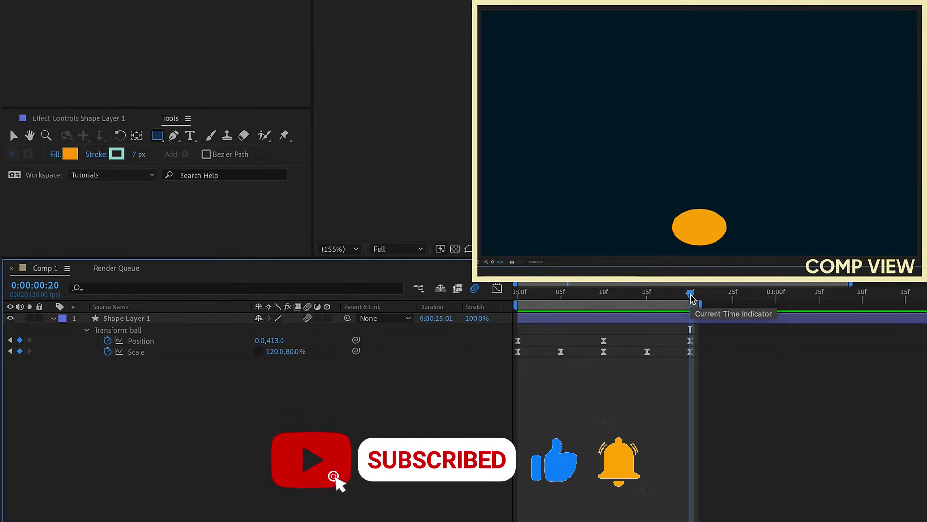
key(space)
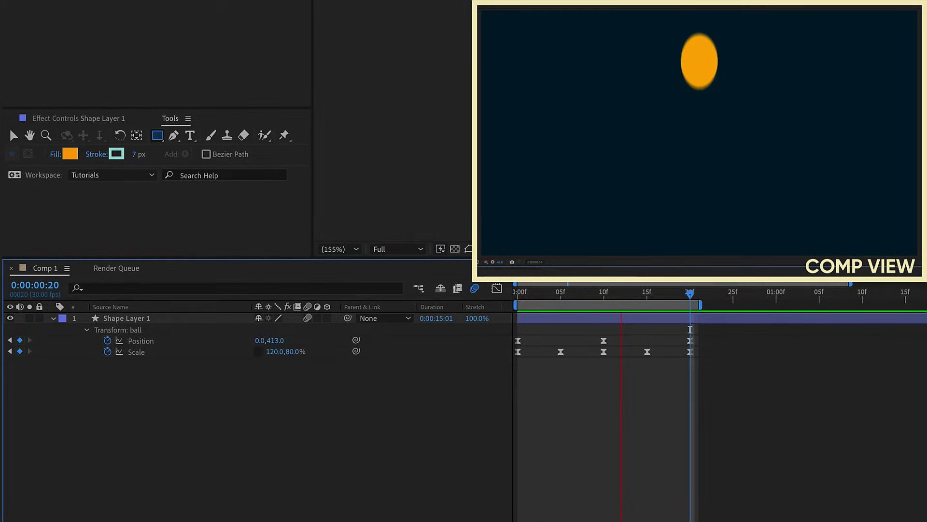
key(space)
key(space)
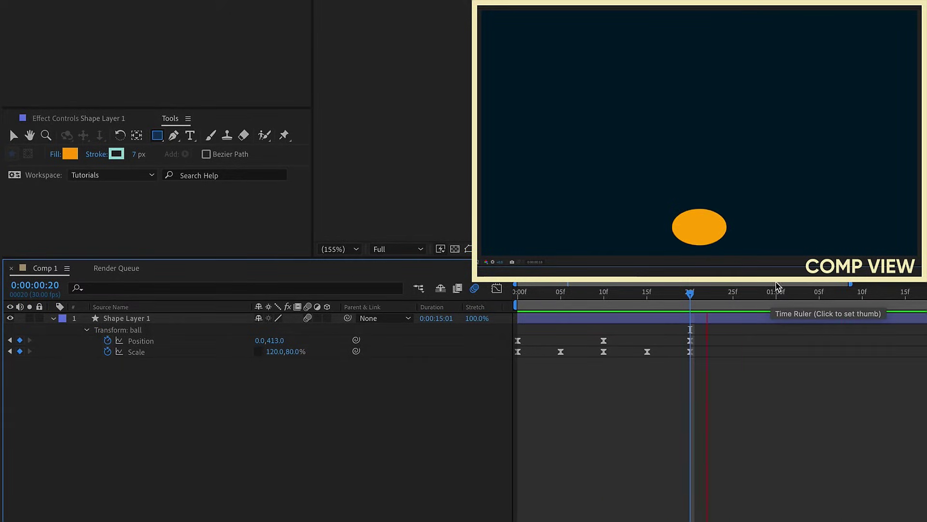
Add a loopOut() expression to the ball's Position property
key(space)
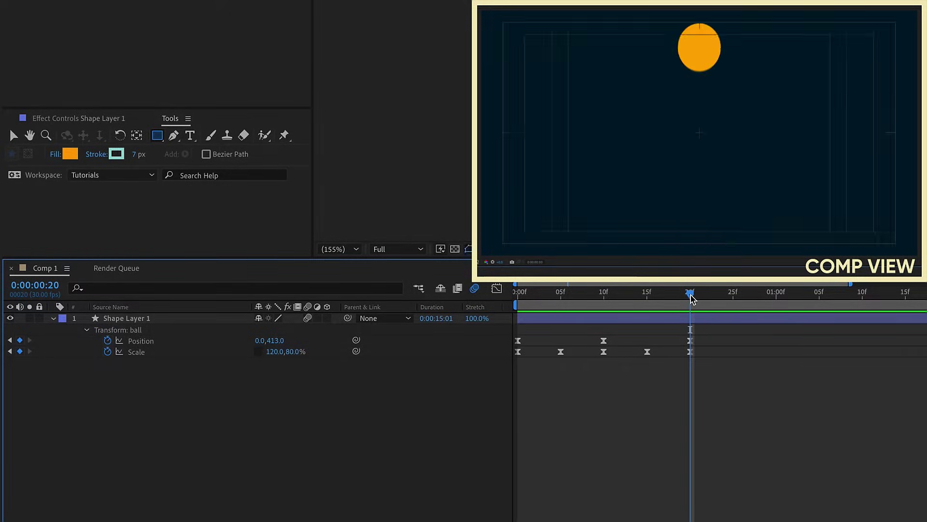
alt+click(108, 341)
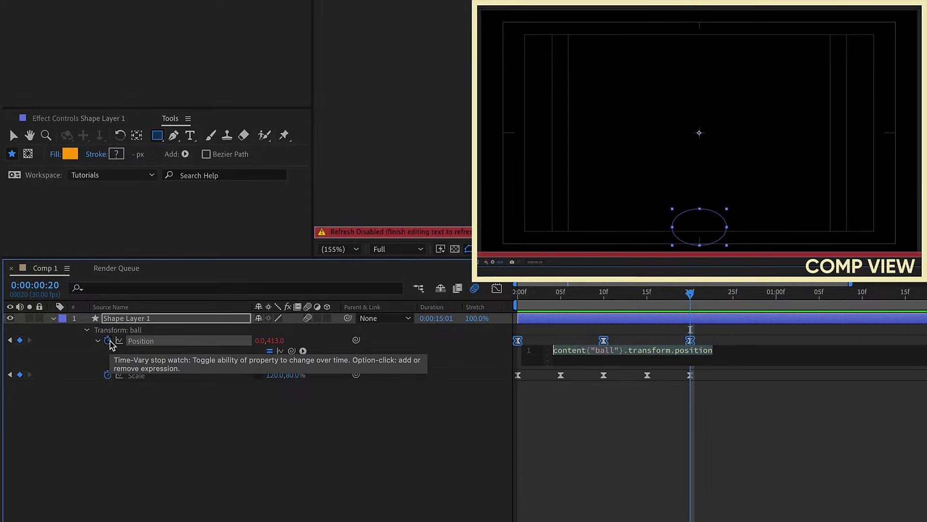
text(loop)
key(Down)
key(Down)
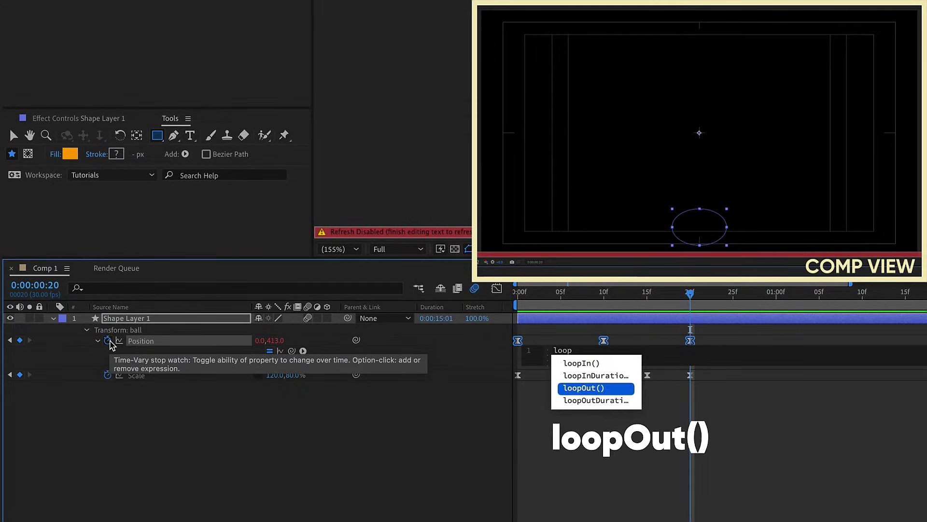
key(Return)
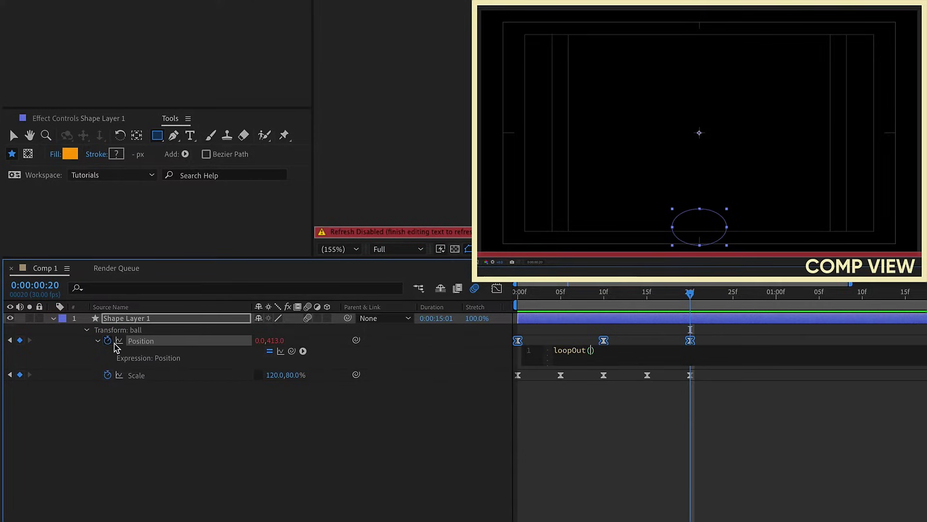
Copy the Position loopOut() expression onto Scale, then zoom the timeline out
right_click(135, 347)
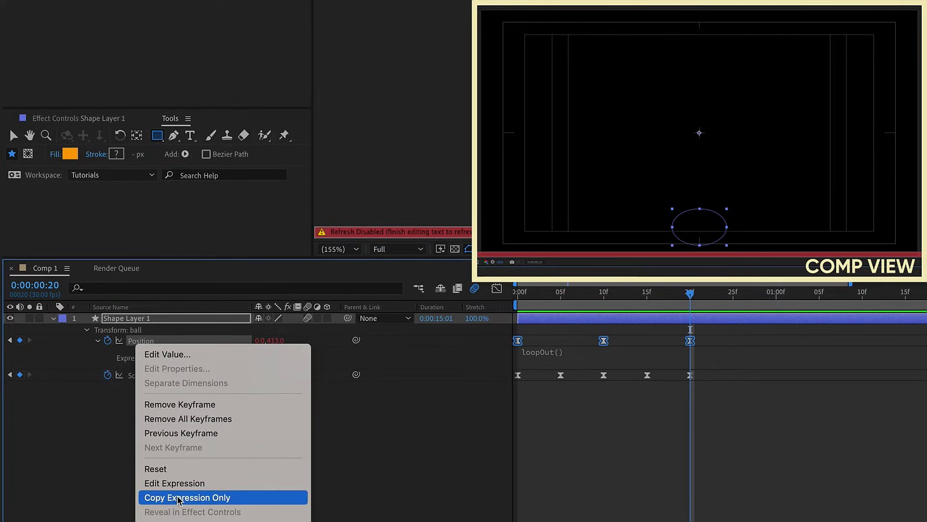
click(178, 497)
click(137, 376)
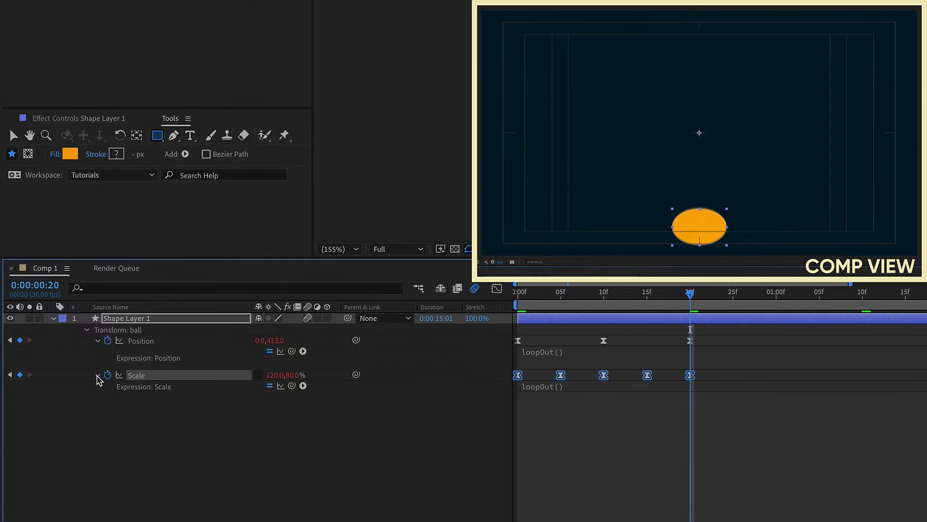
key(F2)
key(minus)
key(minus)
key(minus)
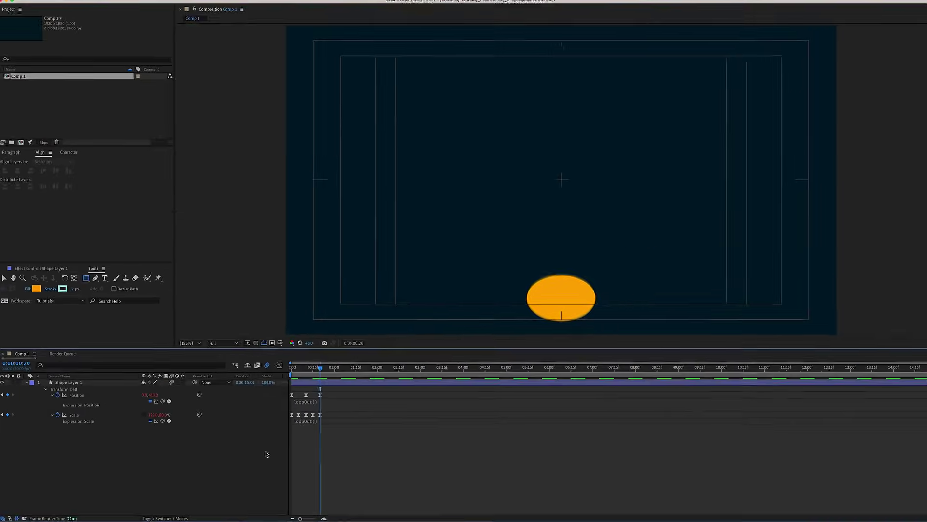
Play the looping bounce well past frame 20, then select Shape Layer 1
key(space)
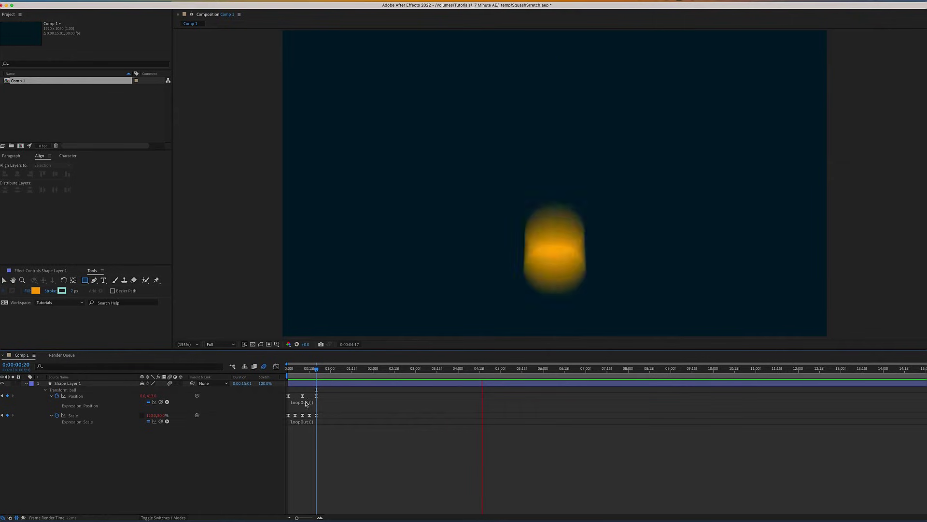
key(space)
click(68, 383)
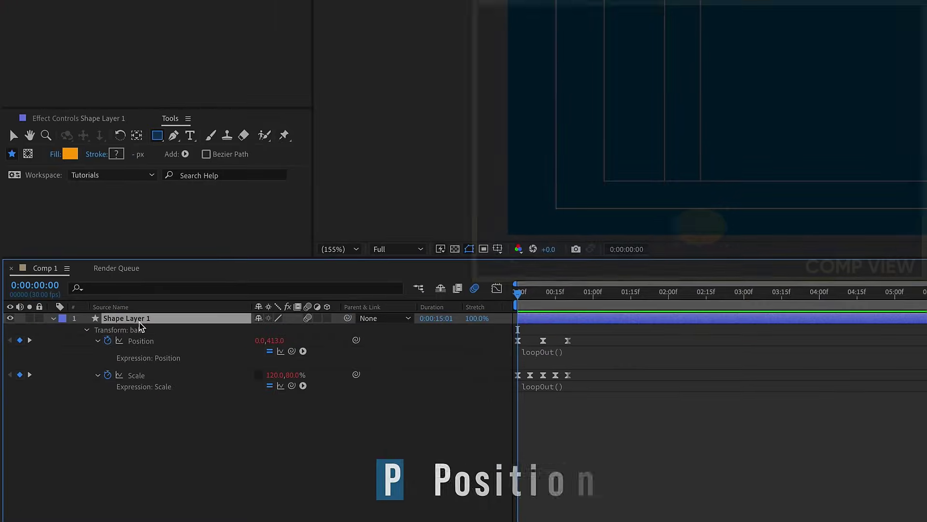
Keyframe Position X from off the left edge to the right side at 6:29
key(p)
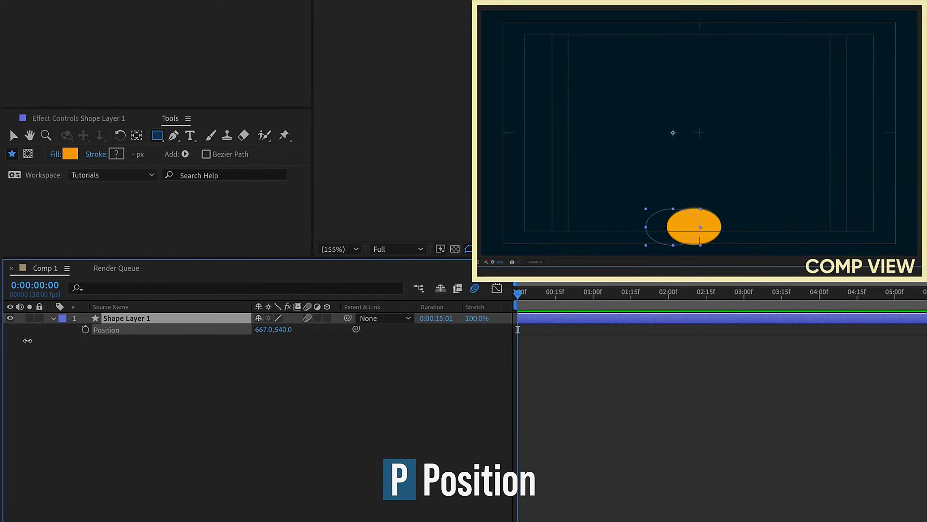
mouse_move(265, 329)
mouse_down()
mouse_move(87, 327)
mouse_move(96, 340)
mouse_up()
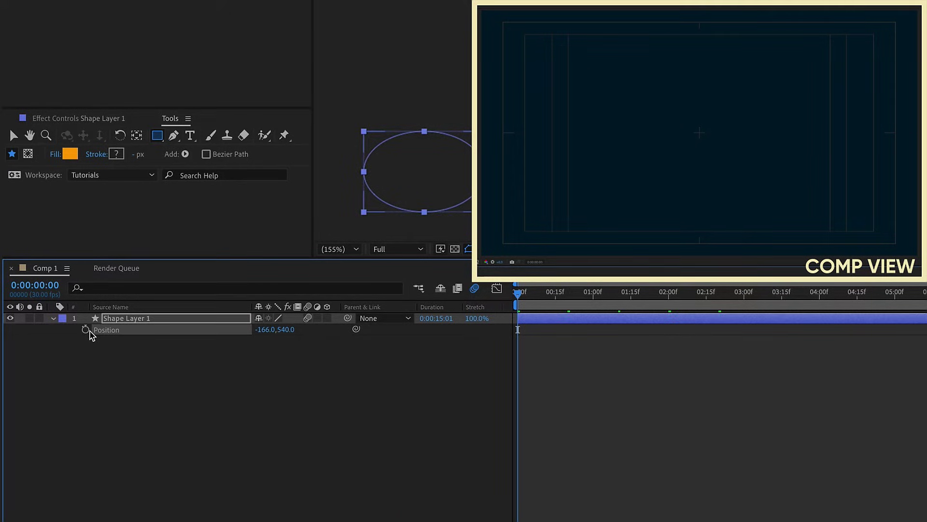
click(908, 316)
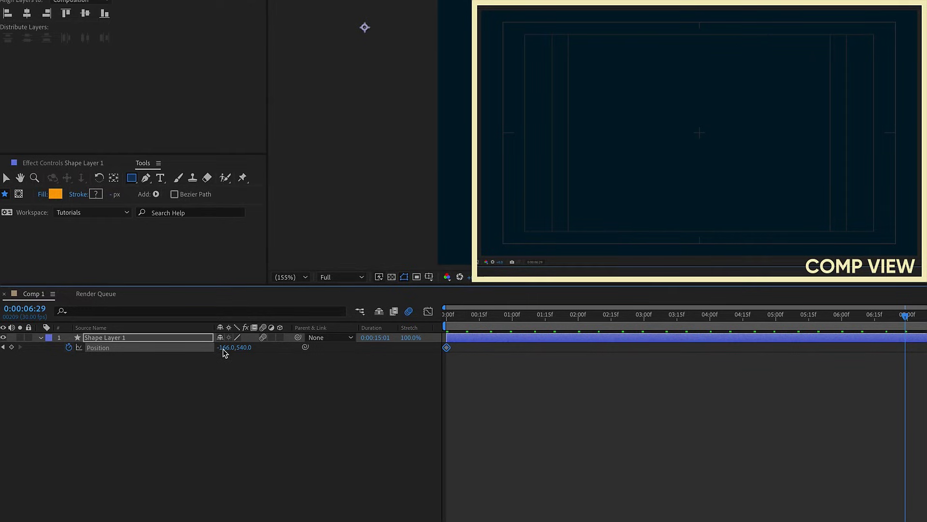
drag(235, 348, 406, 347)
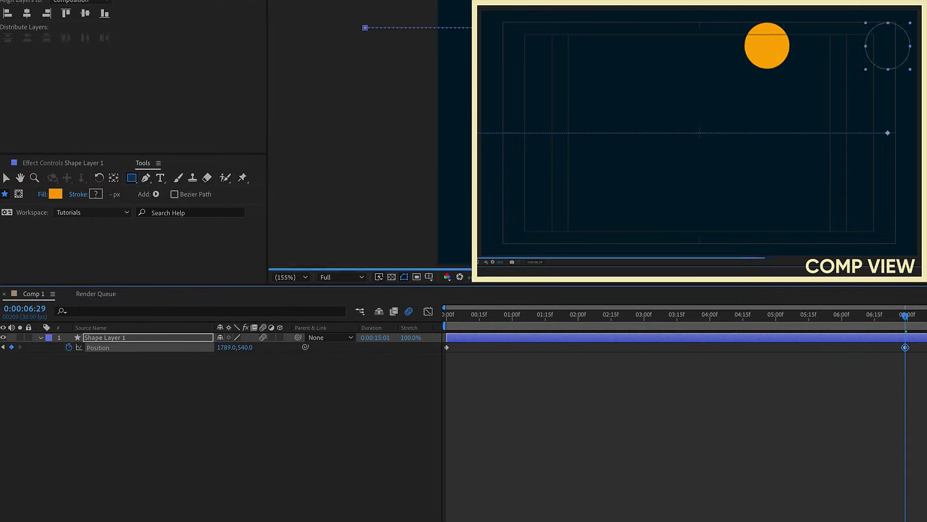
click(562, 316)
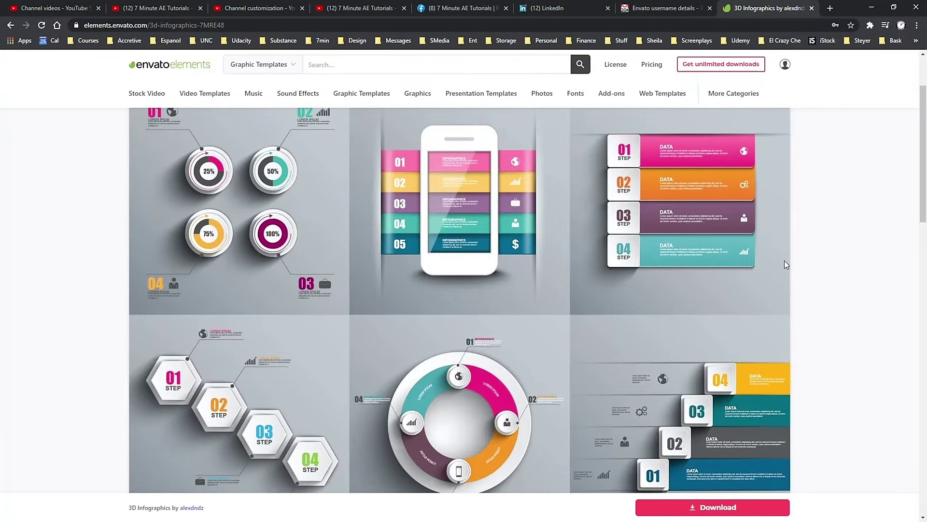
scroll(785, 260, down, 1)
scroll(789, 256, down, 1)
scroll(789, 255, down, 2)
scroll(793, 256, up, 3)
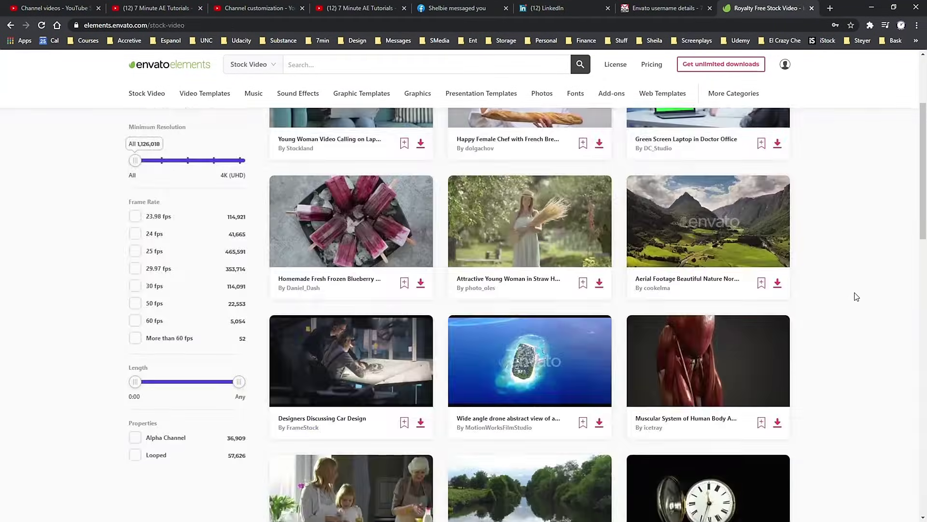
scroll(856, 294, down, 3)
scroll(856, 294, down, 2)
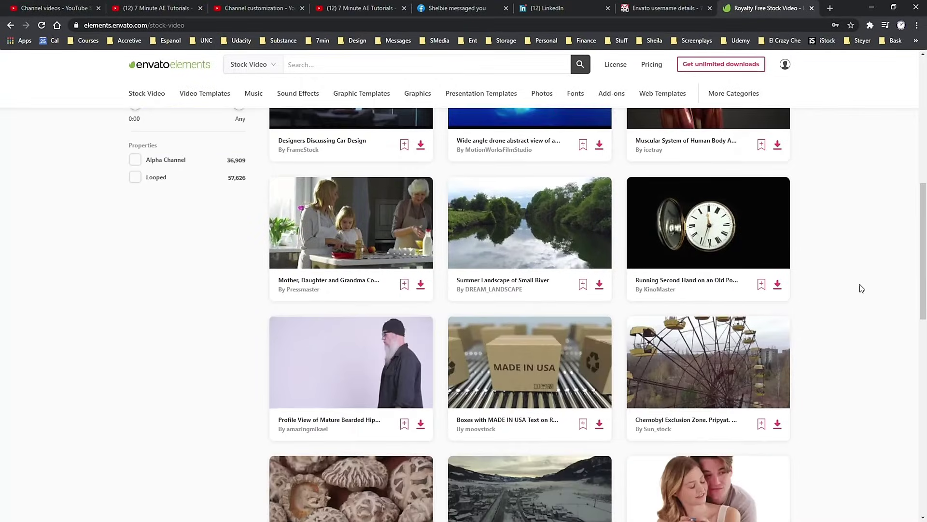
scroll(861, 288, down, 2)
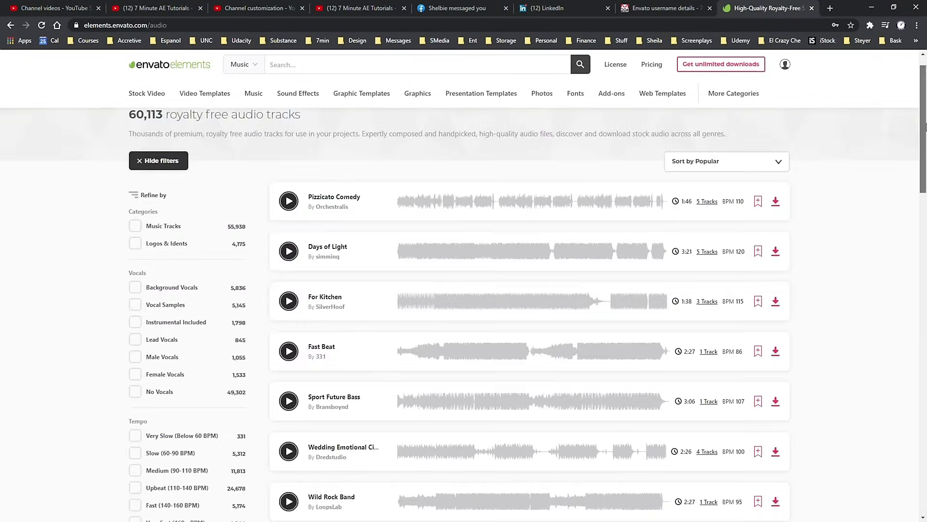
drag(923, 146, 917, 285)
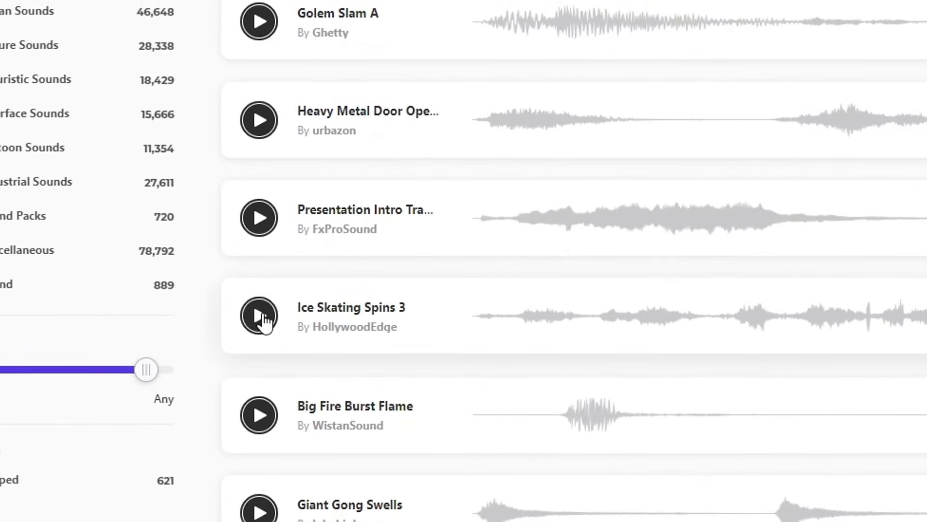
Play Ice Skating Spins 3, filter to Futuristic Sounds, then flip through template pages
click(263, 324)
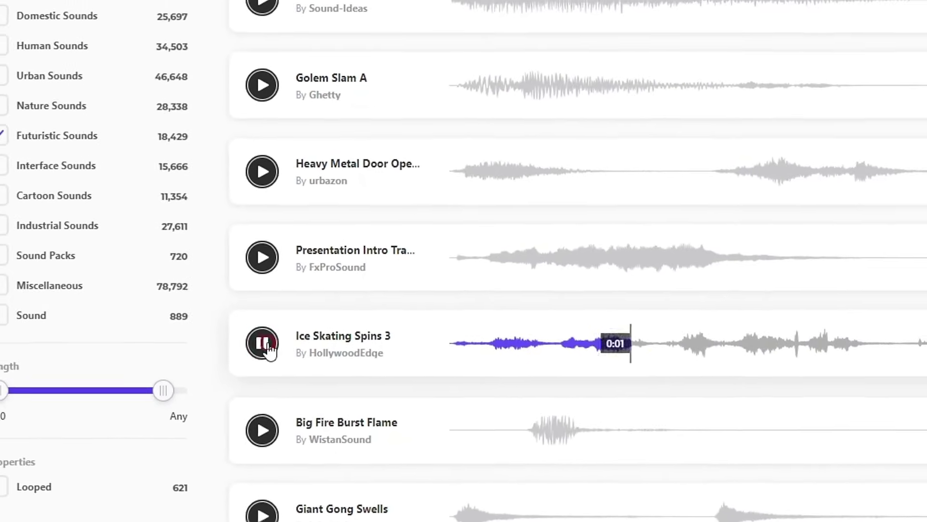
click(27, 176)
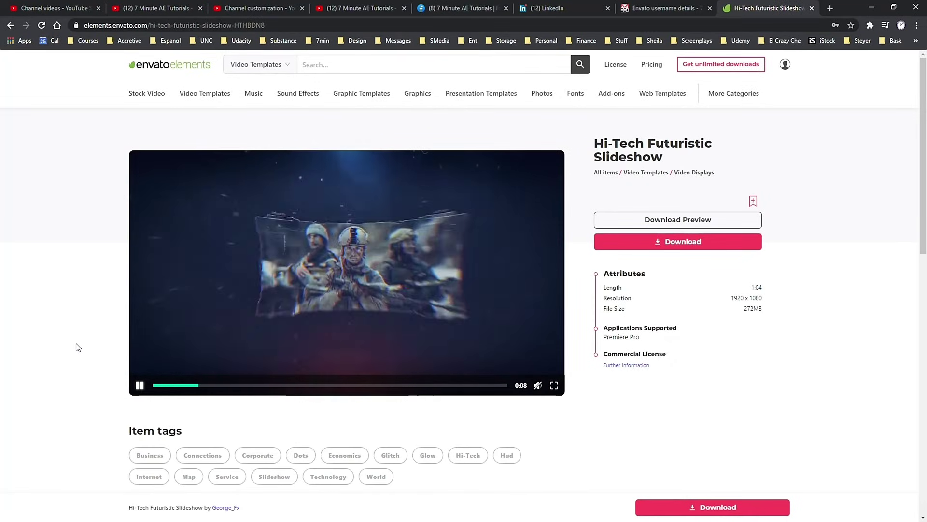
key(Right)
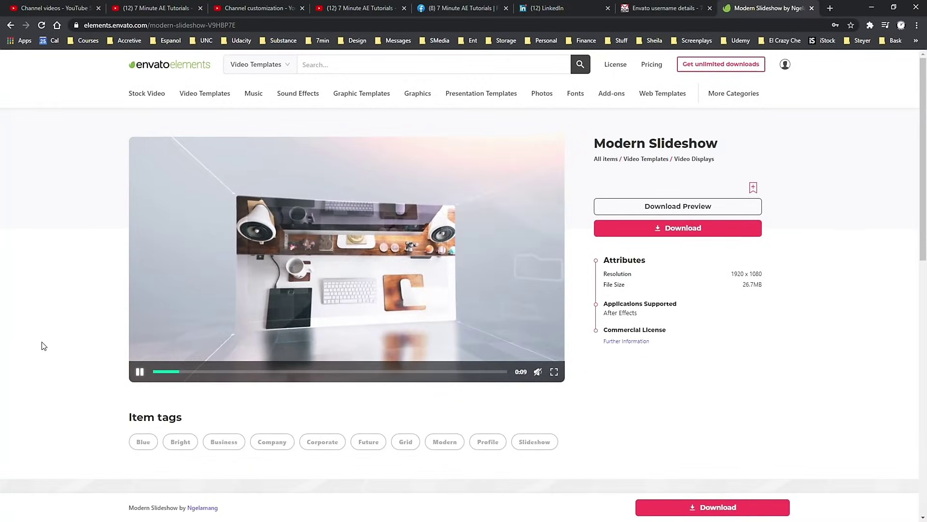
key(Right)
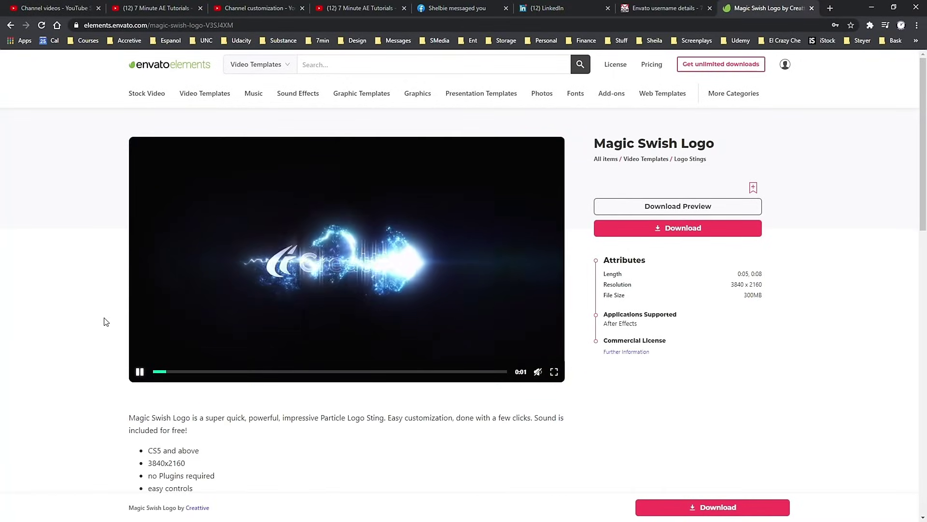